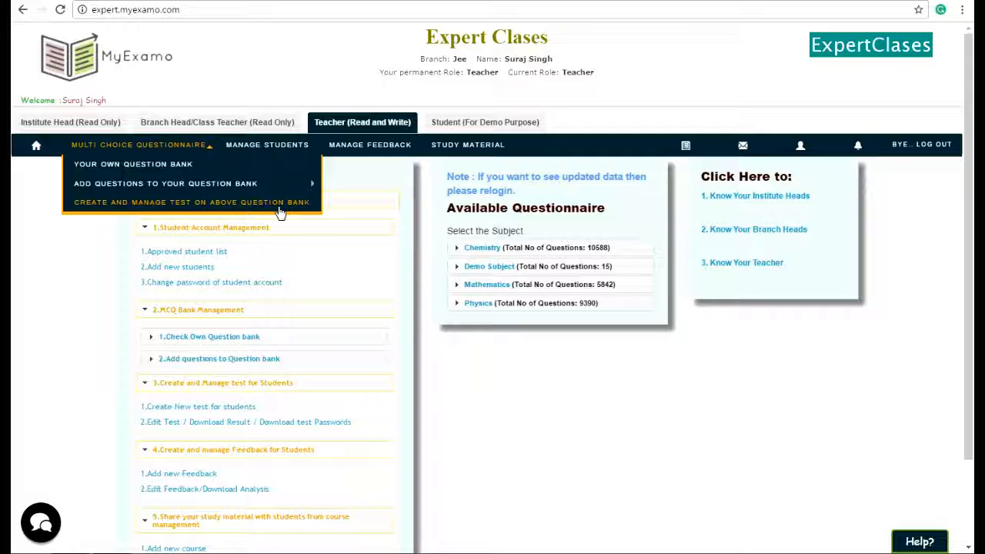
# Start adding a new test series and name it Fixed Test.
pyautogui.click(280, 208)
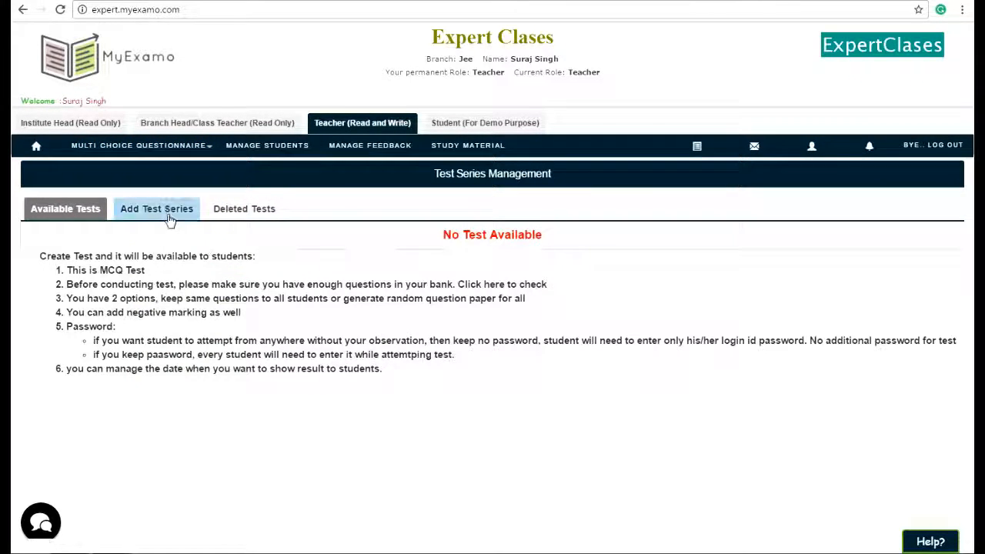
pyautogui.click(165, 214)
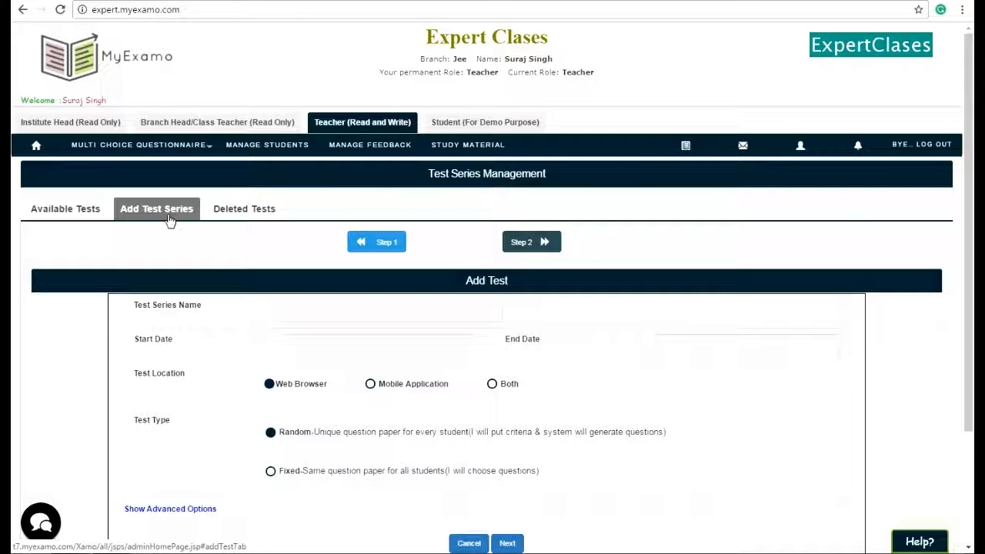
pyautogui.scroll(-1, 163, 144)
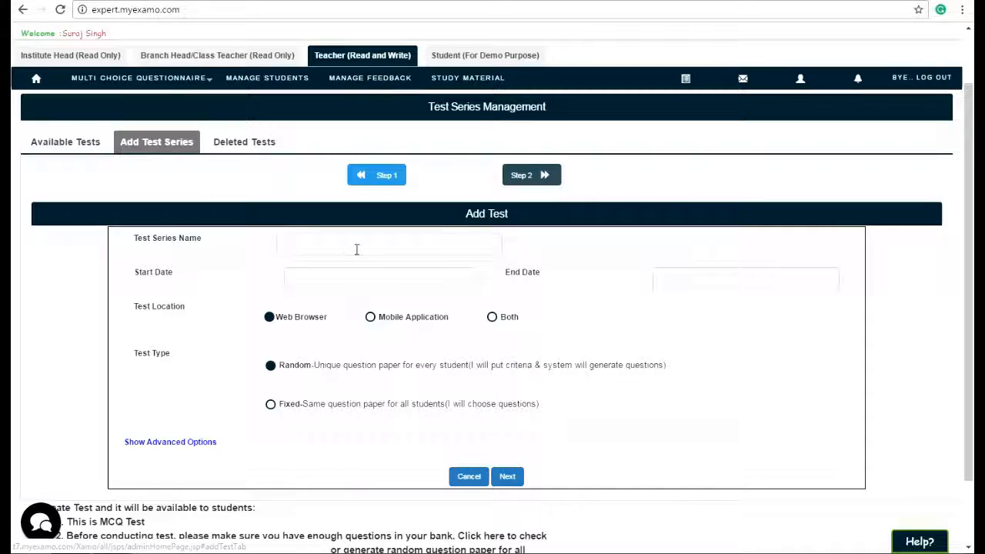
pyautogui.click(356, 250)
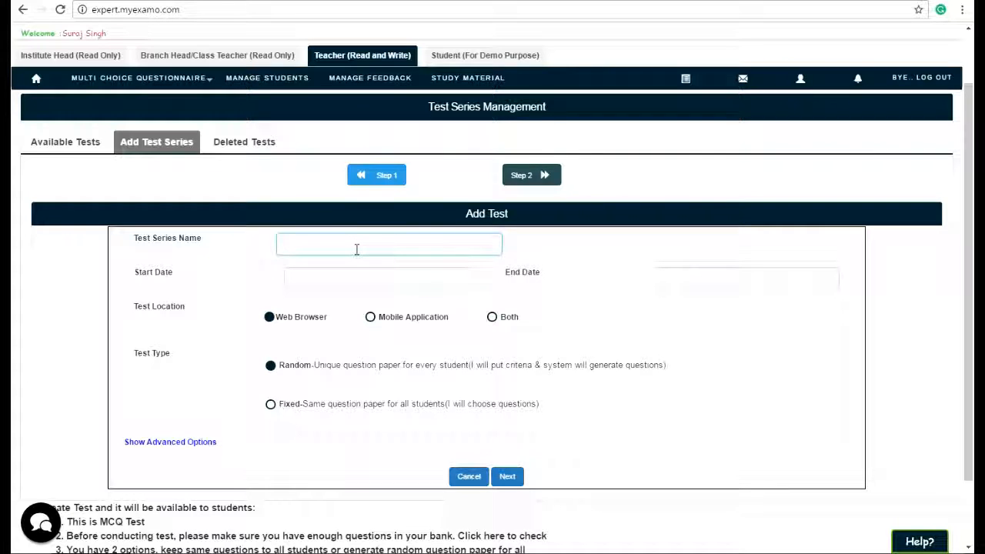
pyautogui.write('Fixed Test')
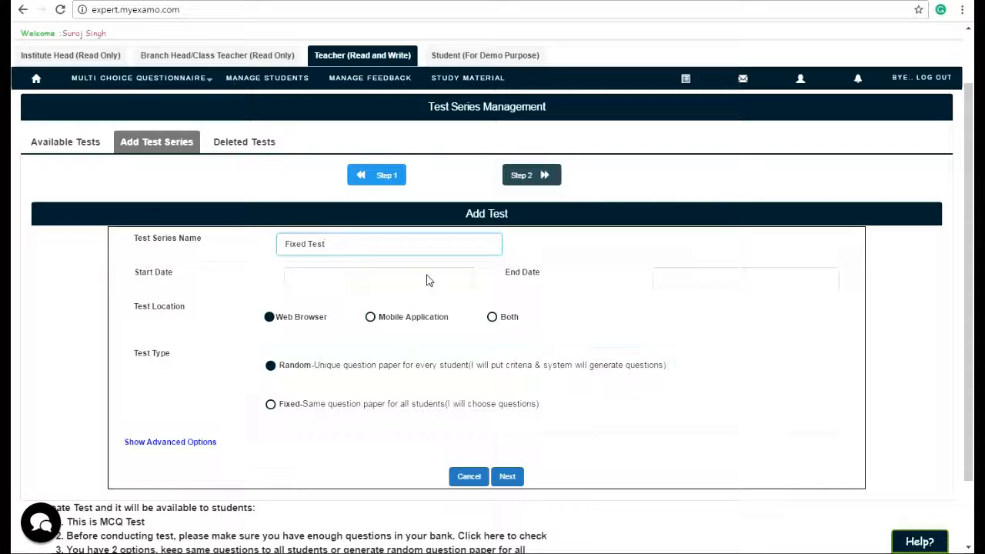
# Set the start date to 23-NOV-2016 04:31 PM and the end date to 25-NOV-2016 04:31 PM.
pyautogui.click(435, 285)
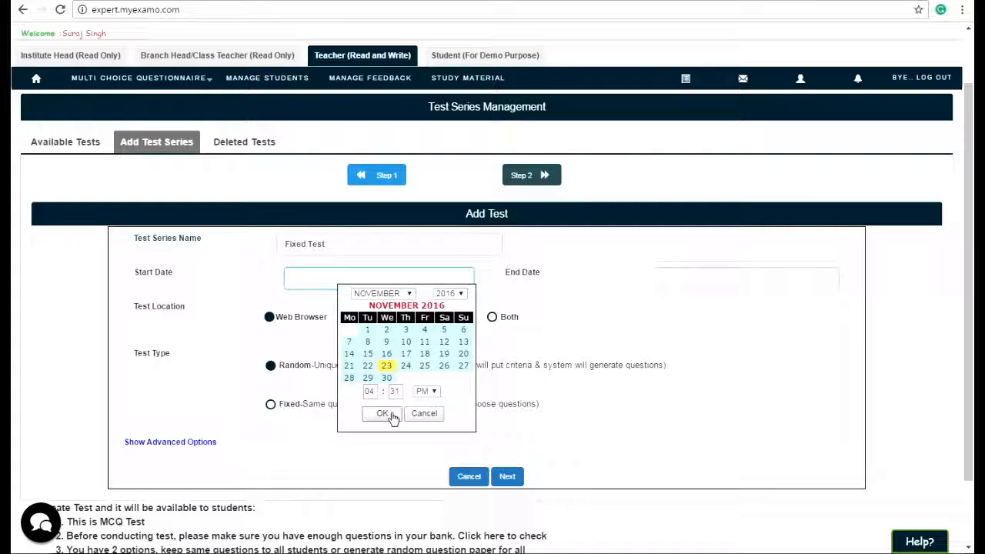
pyautogui.click(383, 413)
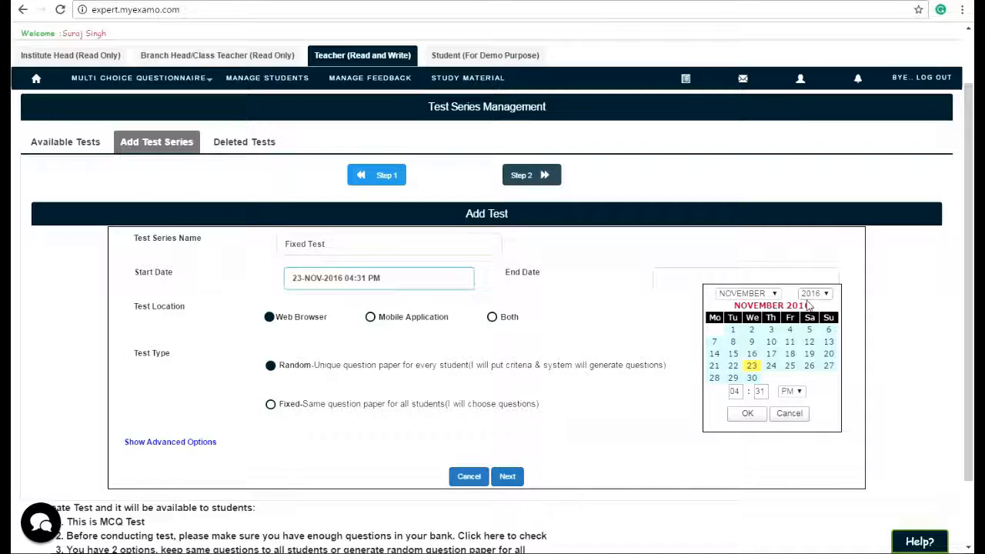
pyautogui.click(789, 366)
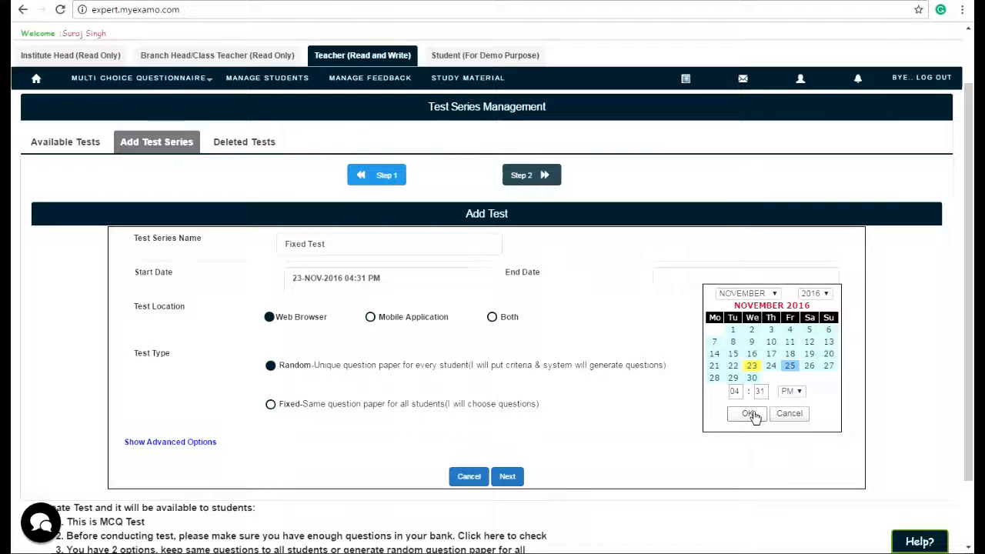
pyautogui.click(748, 414)
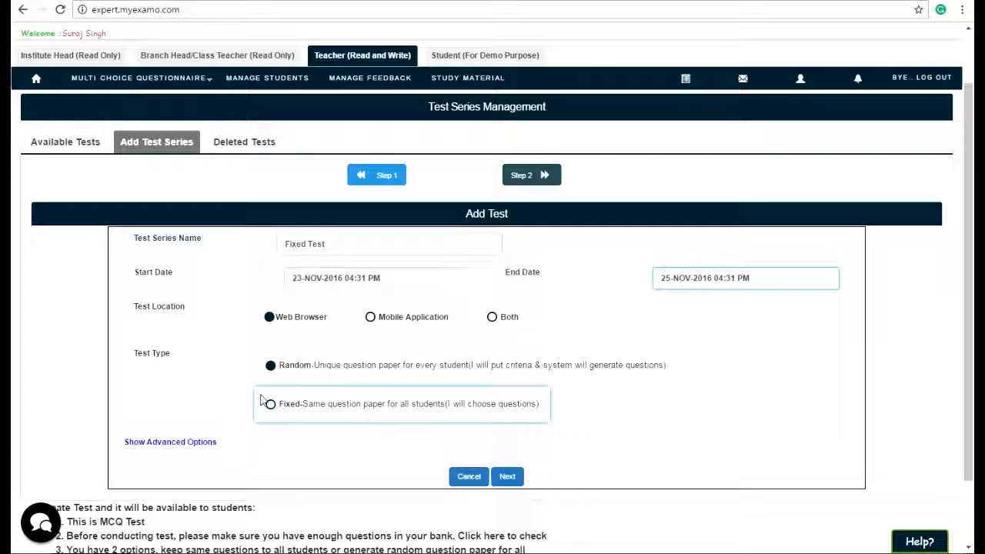
# Choose the Fixed test type and show the advanced options.
pyautogui.click(277, 407)
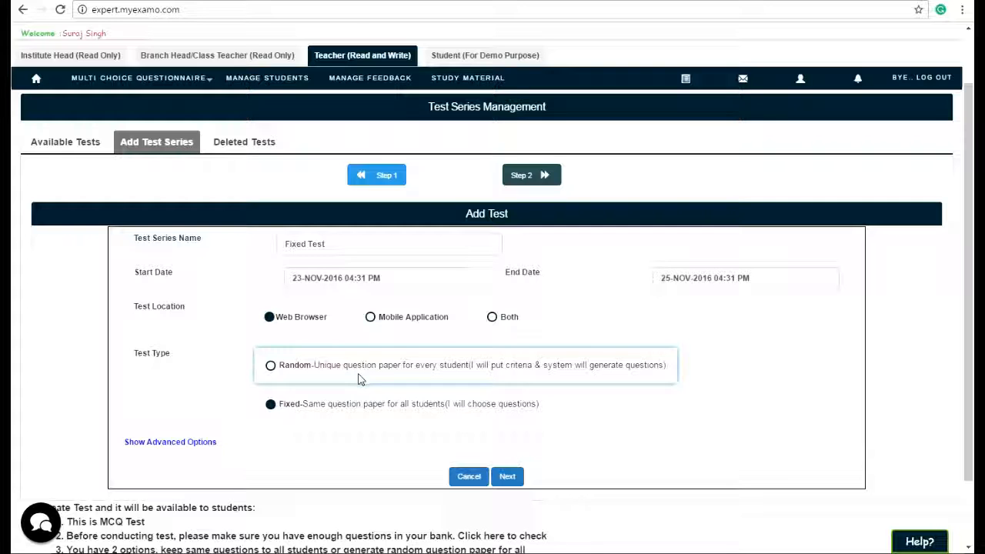
pyautogui.click(212, 446)
pyautogui.scroll(-2, 330, 462)
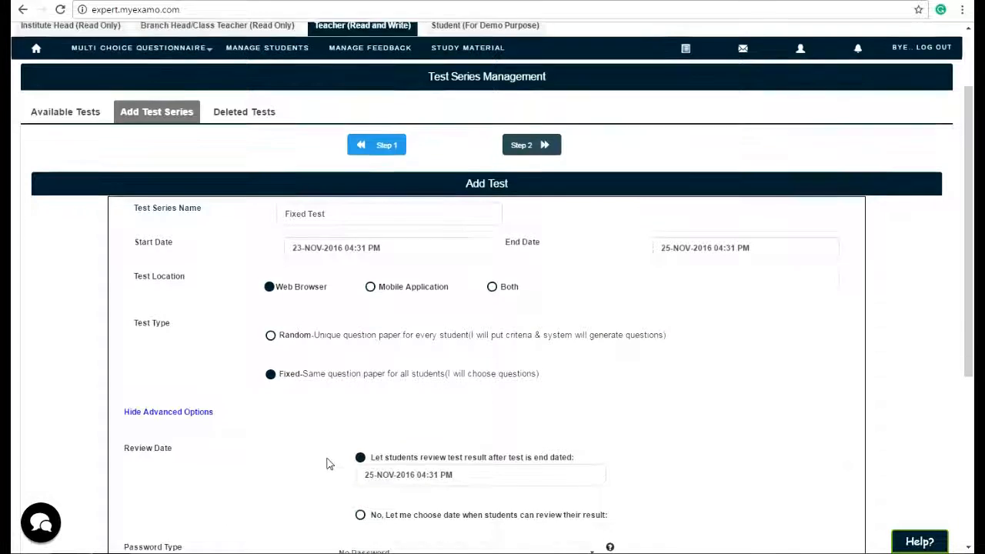
# Let students review results from a chosen date, set to 23-NOV-2016 04:33 PM.
pyautogui.scroll(-2, 240, 428)
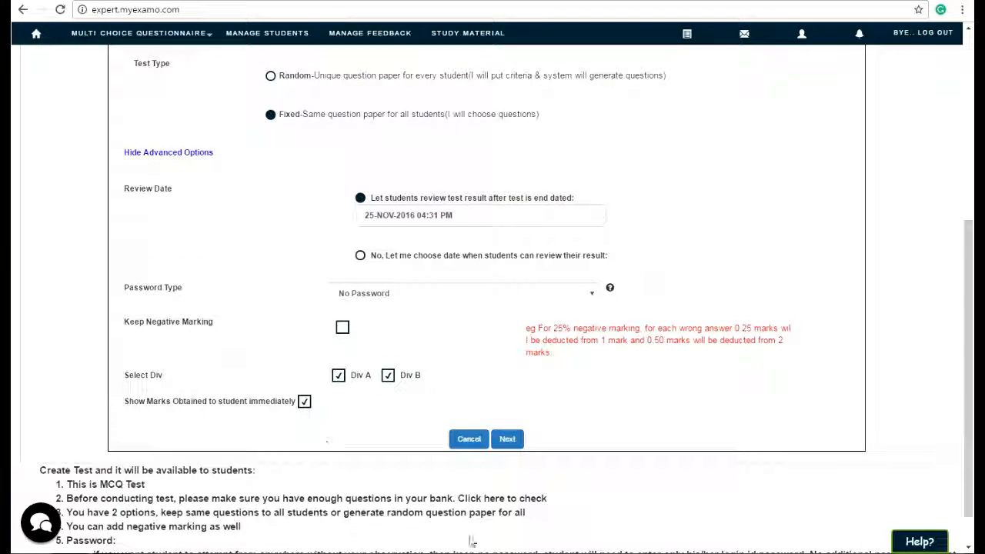
pyautogui.scroll(1, 354, 432)
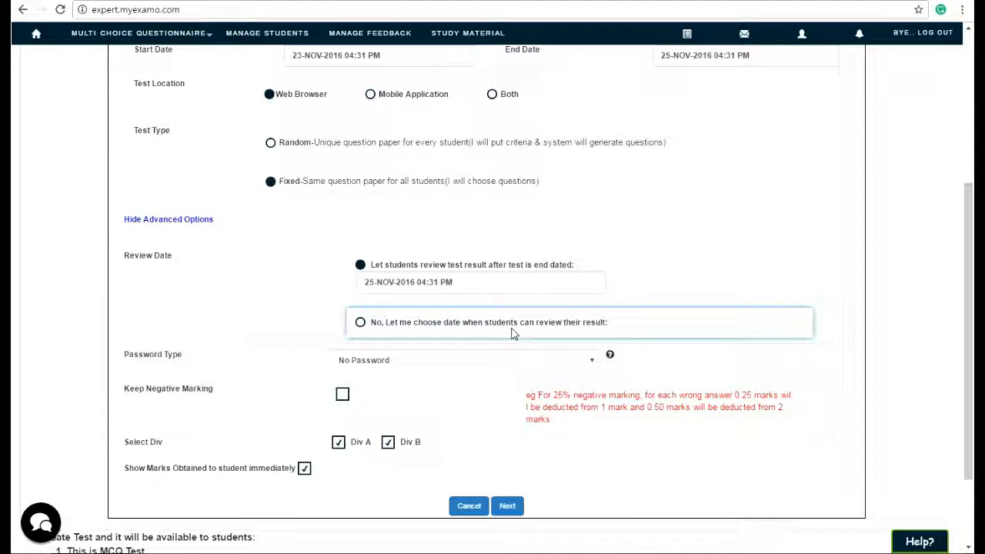
pyautogui.scroll(1, 461, 392)
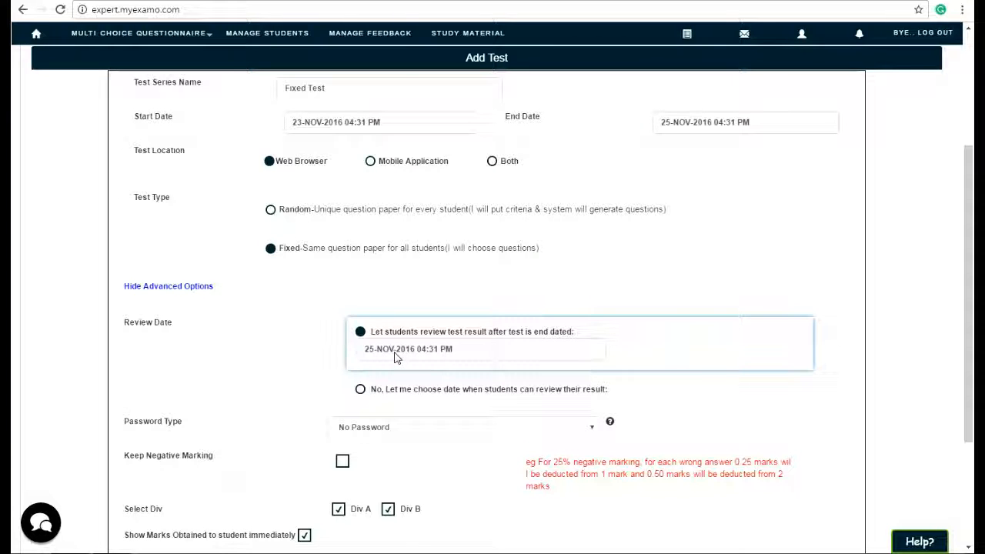
pyautogui.click(361, 389)
pyautogui.click(421, 385)
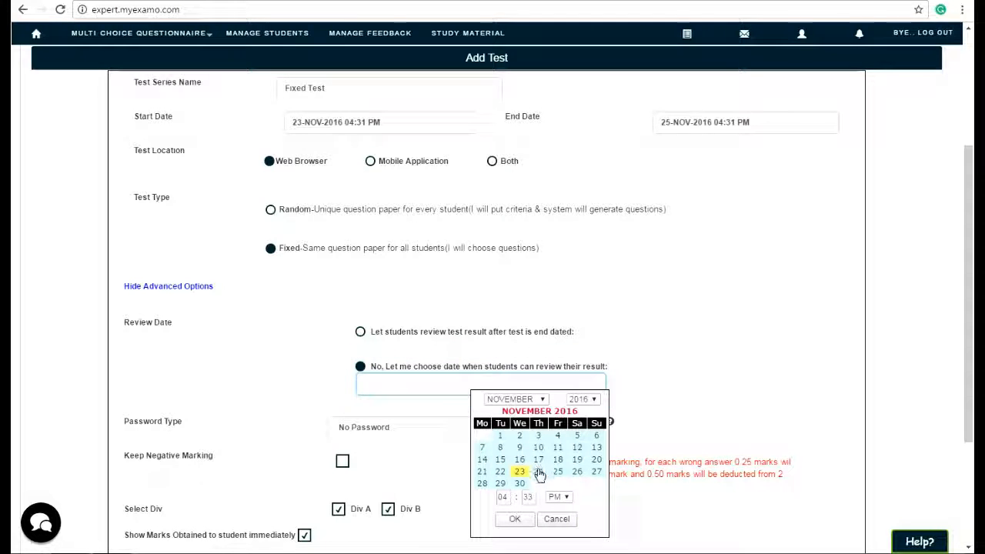
pyautogui.click(518, 518)
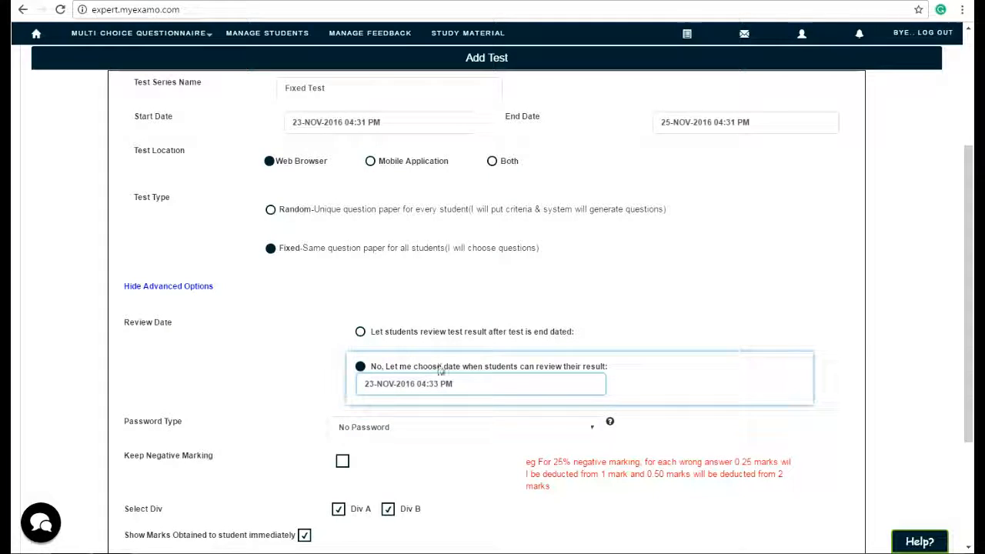
# Set the password type to Common and enter a common test password.
pyautogui.scroll(-1, 461, 408)
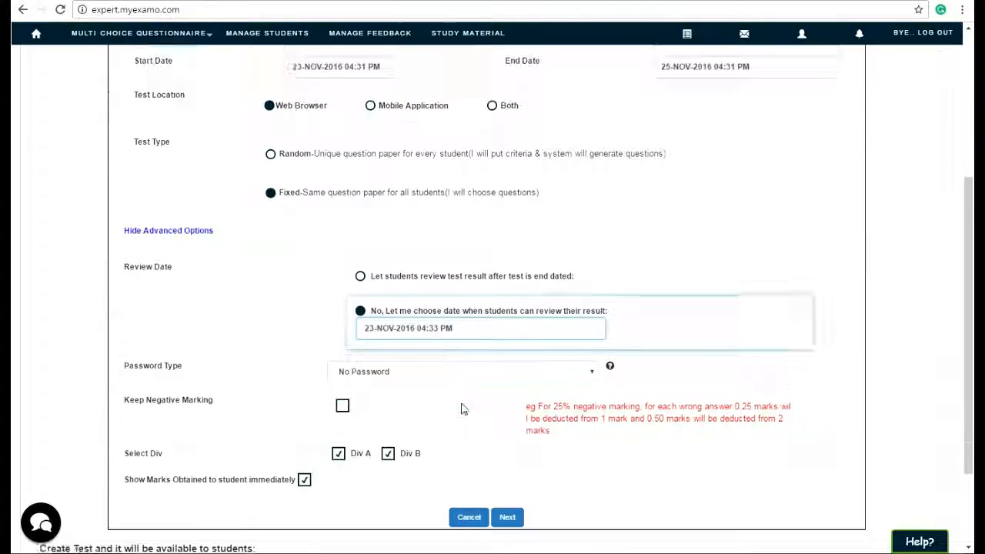
pyautogui.click(414, 362)
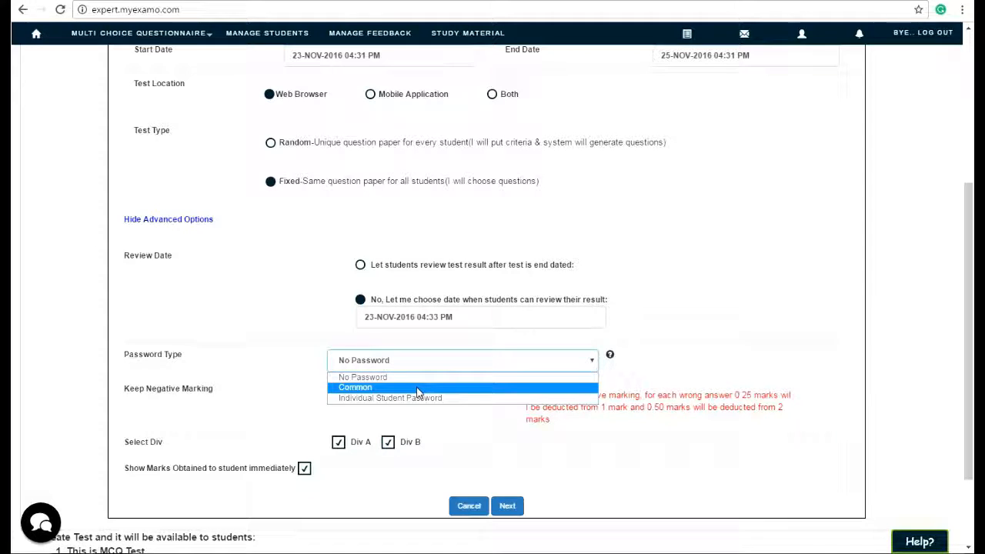
pyautogui.click(417, 389)
pyautogui.click(698, 361)
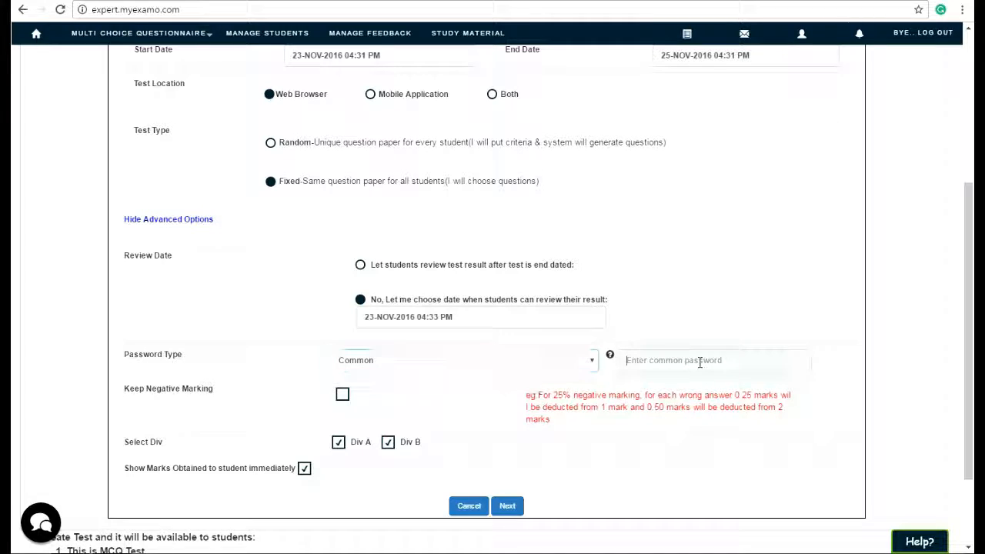
pyautogui.write('333')
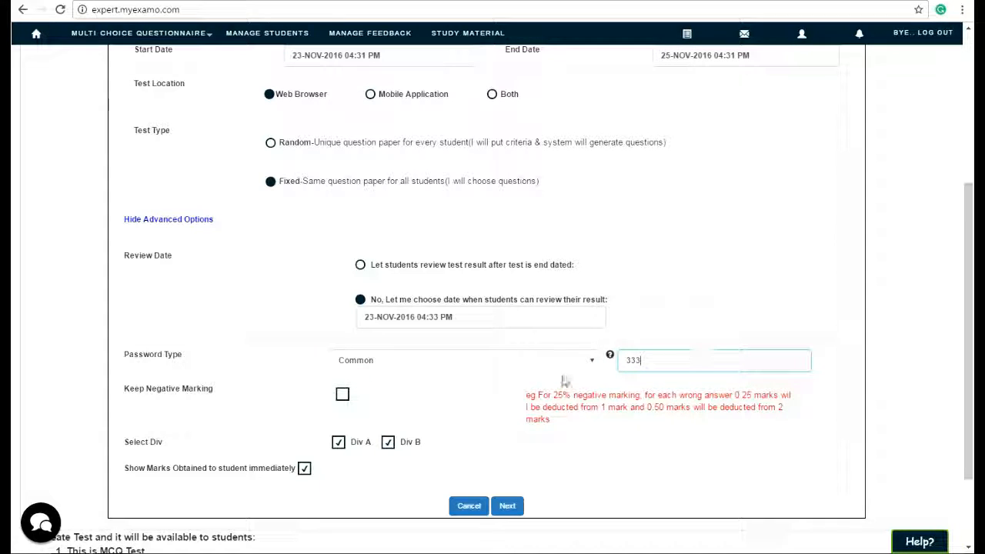
# Switch the password type to Individual Student Password and enable negative marking of 5%.
pyautogui.click(504, 366)
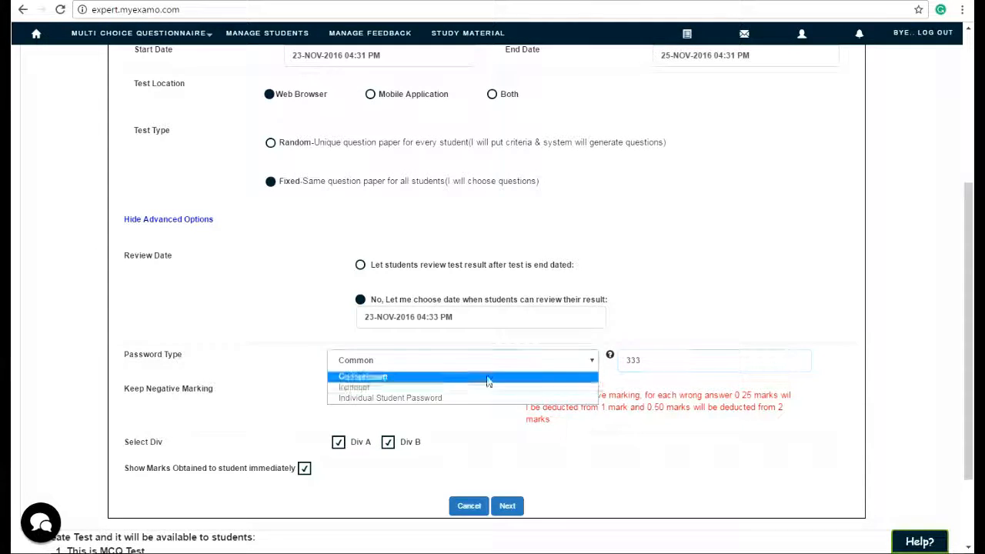
pyautogui.click(483, 399)
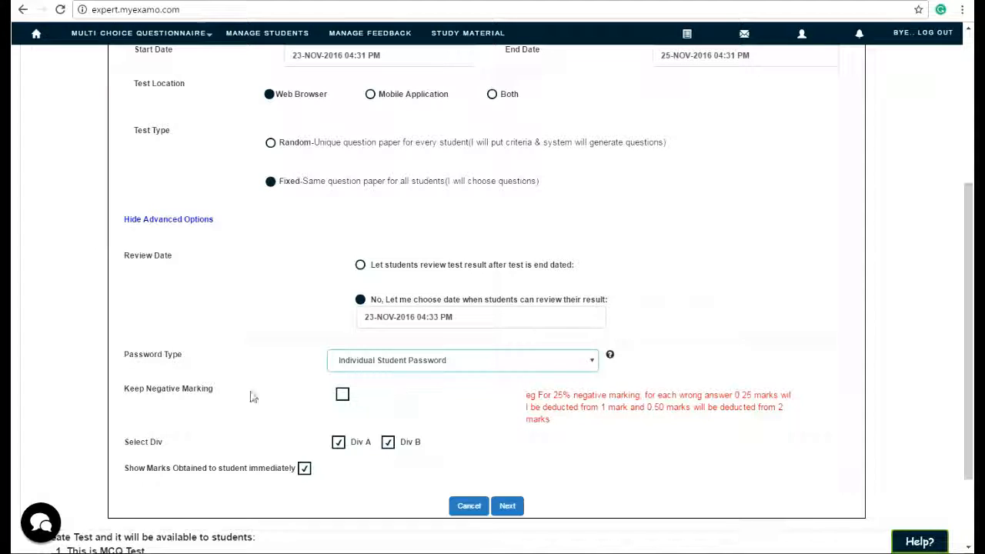
pyautogui.click(342, 394)
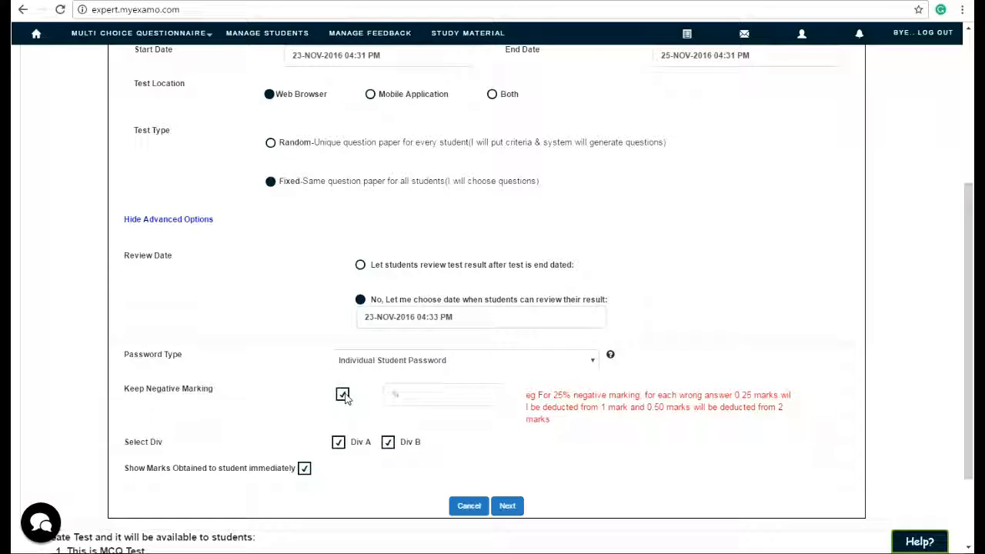
pyautogui.click(412, 402)
pyautogui.write('5')
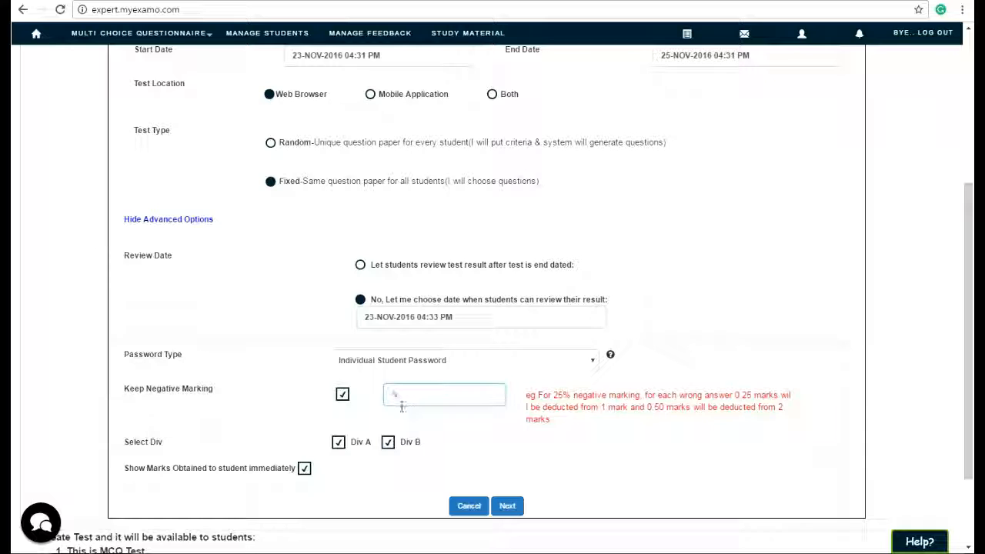
pyautogui.click(455, 428)
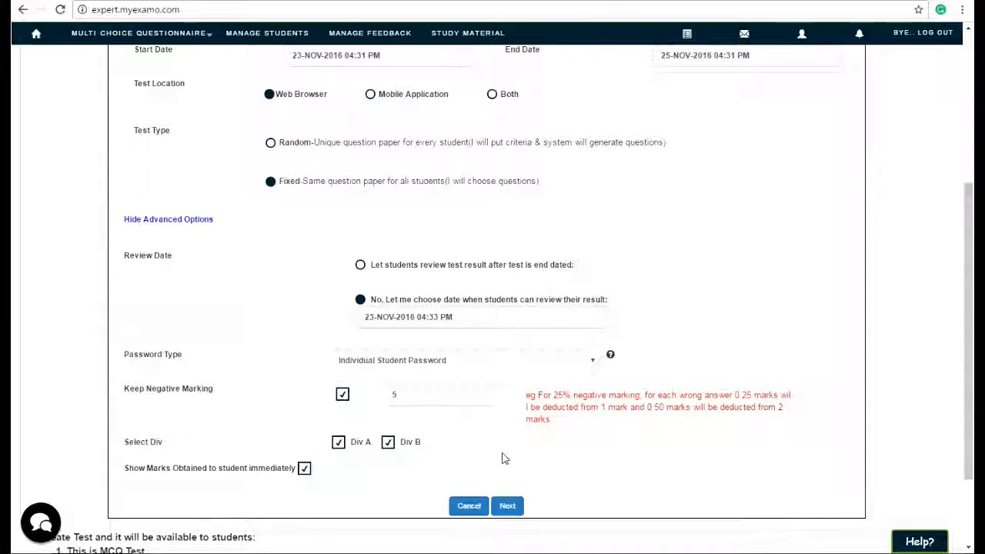
# Submit the test settings to continue to the question step.
pyautogui.scroll(2, 503, 460)
pyautogui.scroll(-3, 504, 465)
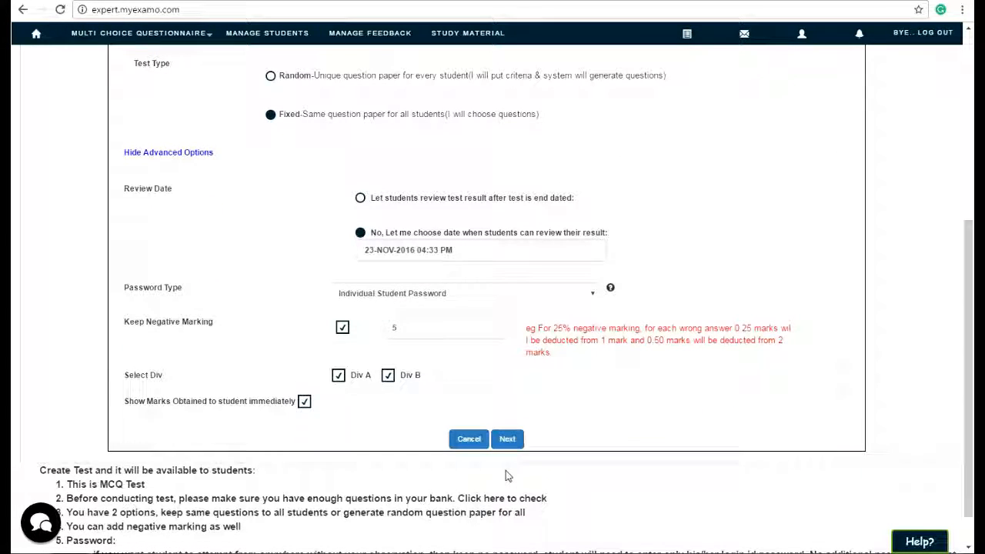
pyautogui.click(507, 439)
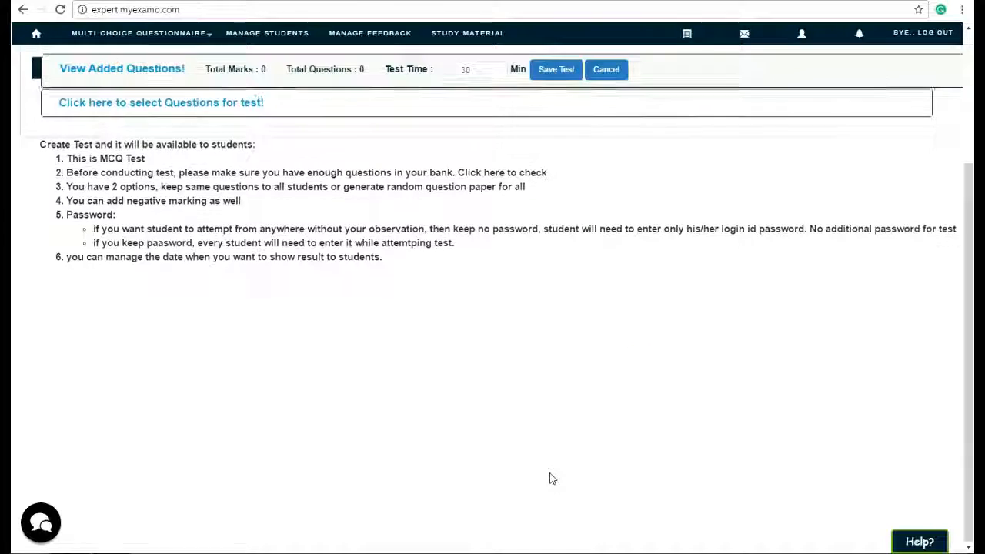
# Open question selection, choose the Chemistry subject and generate the question list.
pyautogui.scroll(3, 549, 478)
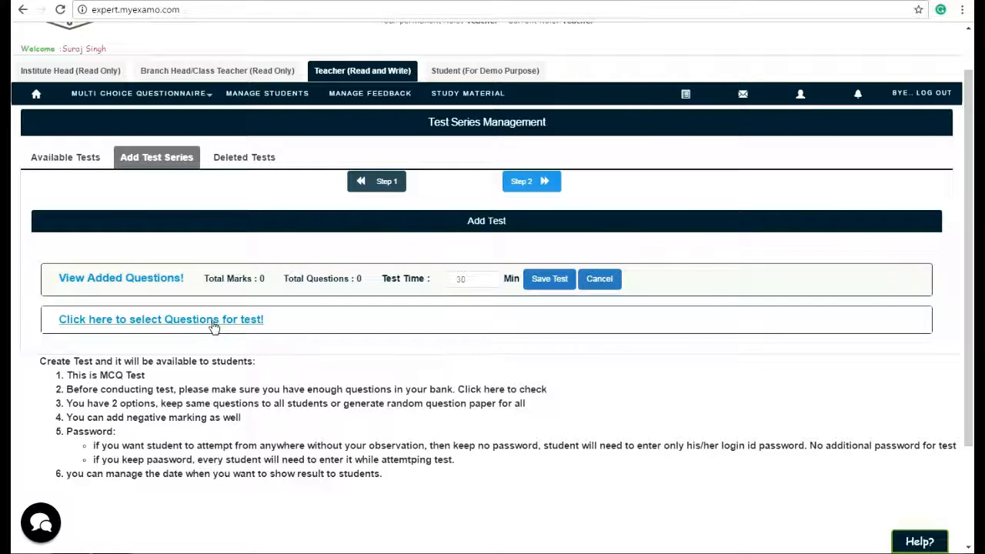
pyautogui.click(214, 327)
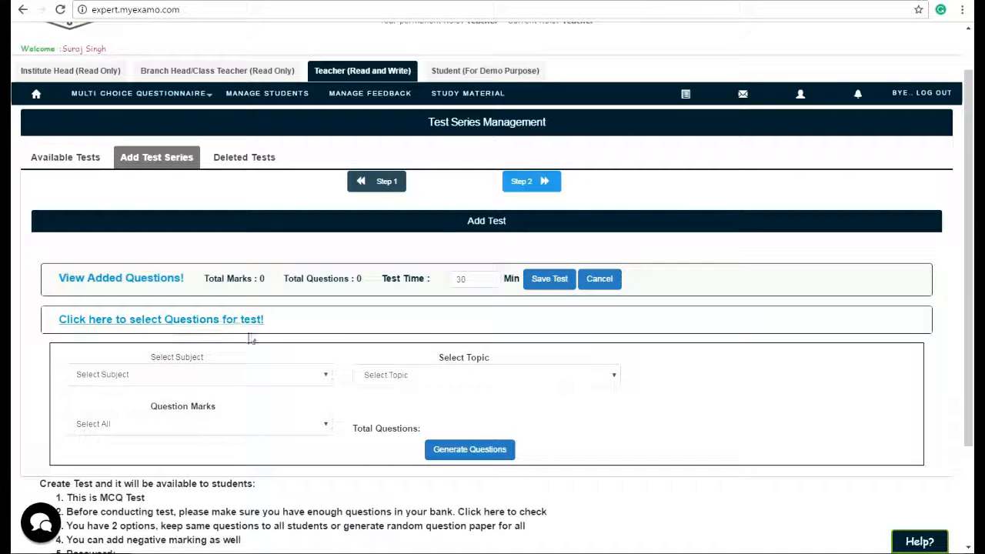
pyautogui.click(264, 375)
pyautogui.click(261, 403)
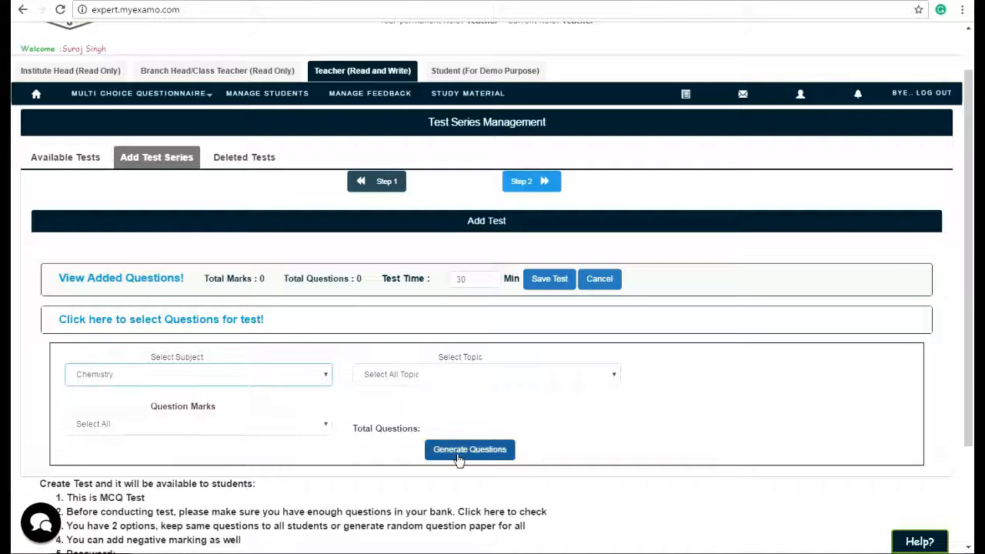
pyautogui.click(458, 455)
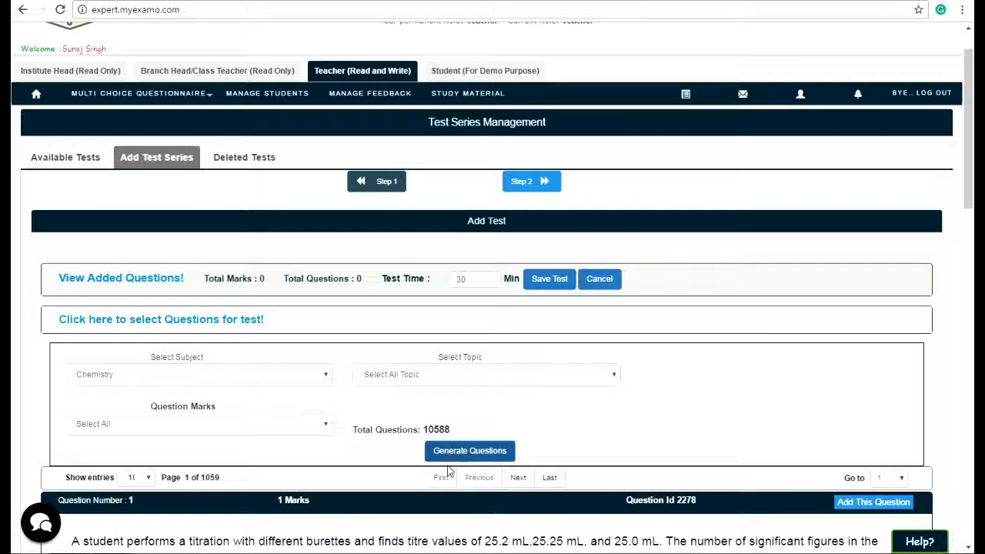
# Add the first Chemistry question, about titration significant figures, to the test.
pyautogui.scroll(-3, 456, 457)
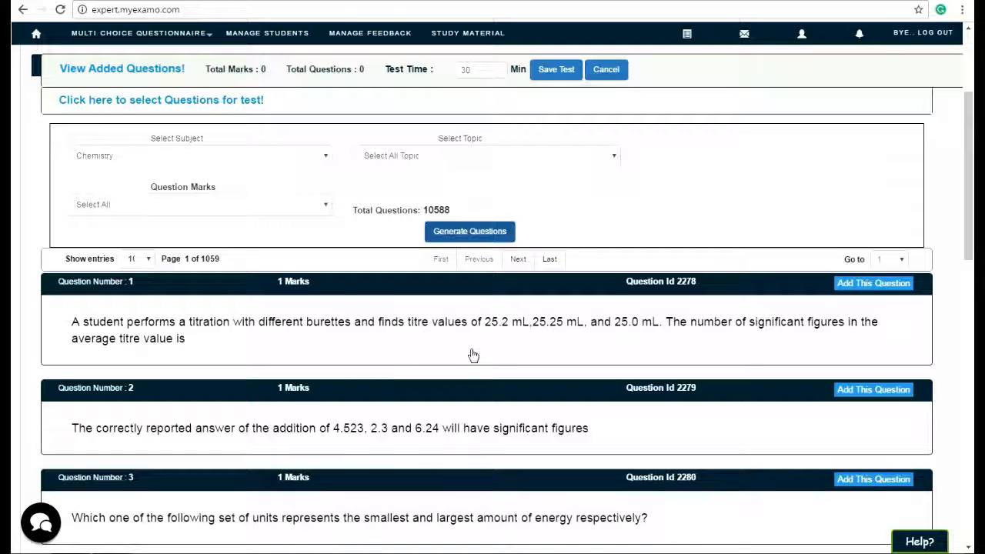
pyautogui.scroll(2, 544, 378)
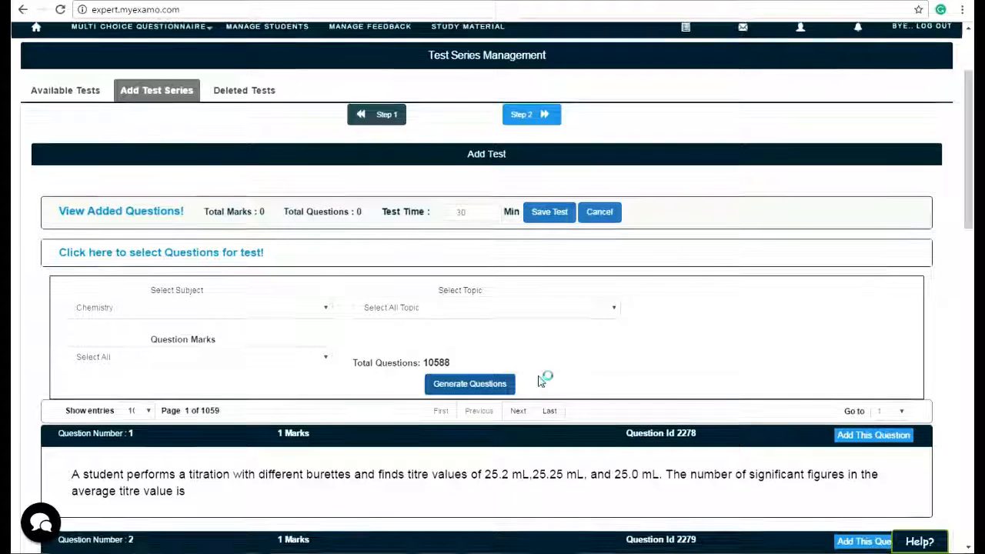
pyautogui.scroll(-2, 688, 451)
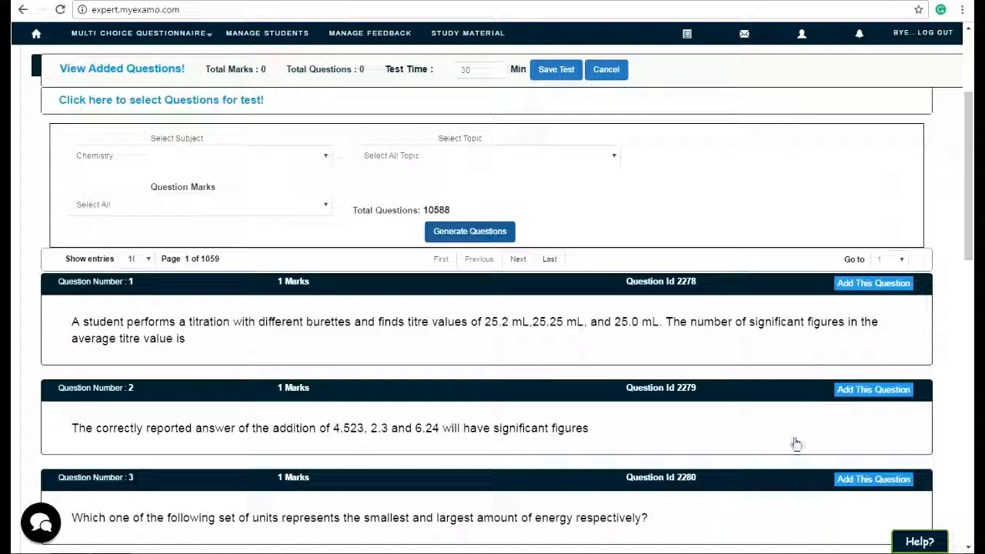
pyautogui.click(873, 285)
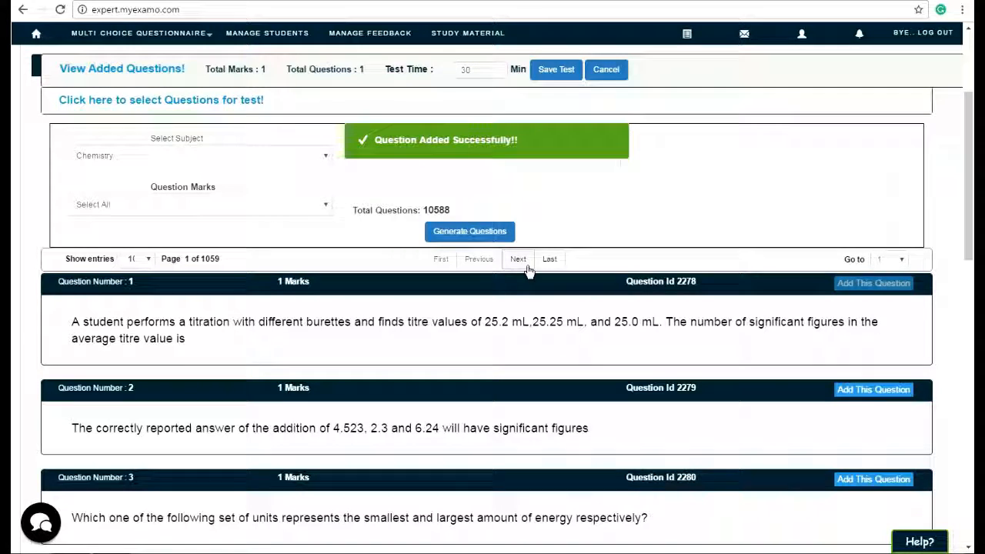
# Jump to the last page of Chemistry questions and add the benzene hexachloride insecticide and halogen antiseptic questions.
pyautogui.click(526, 263)
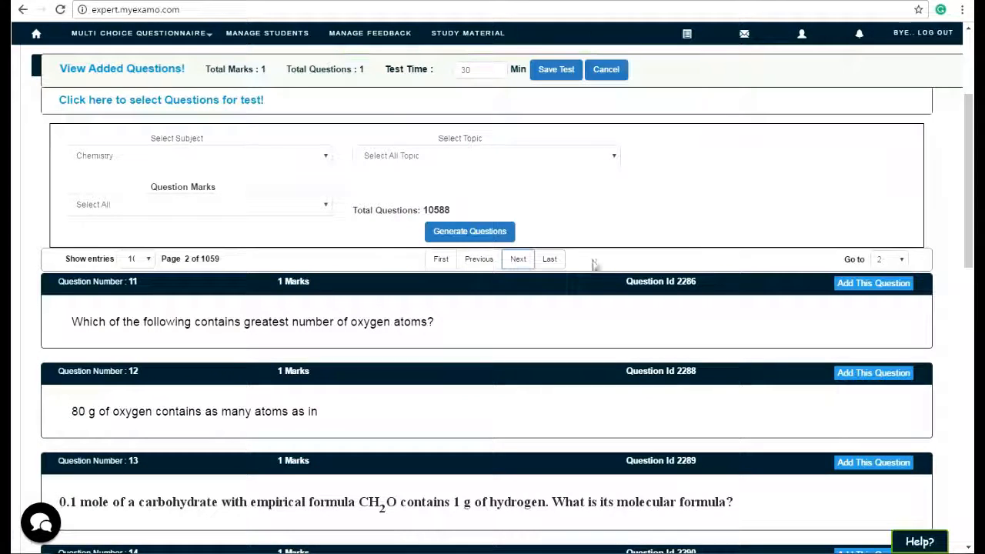
pyautogui.click(550, 259)
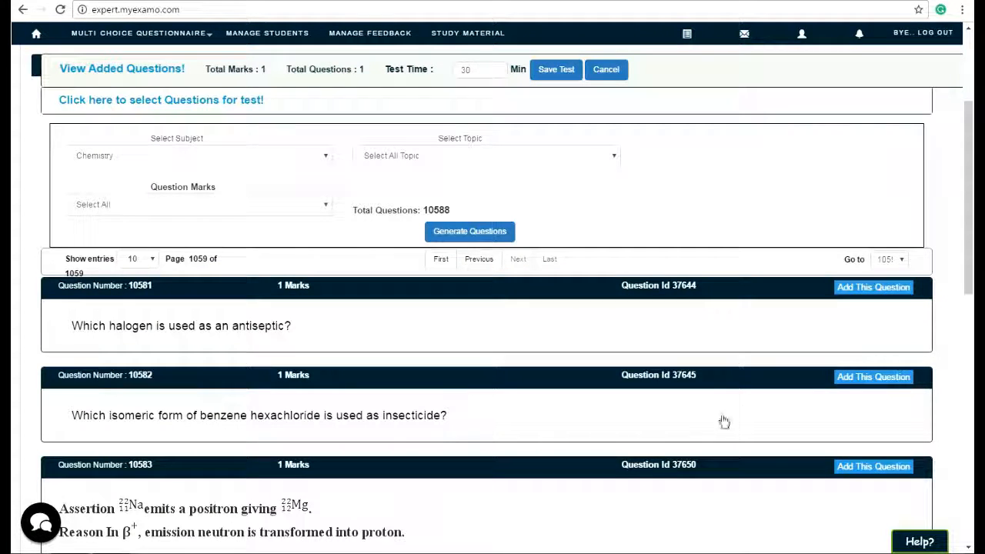
pyautogui.click(891, 378)
pyautogui.click(897, 298)
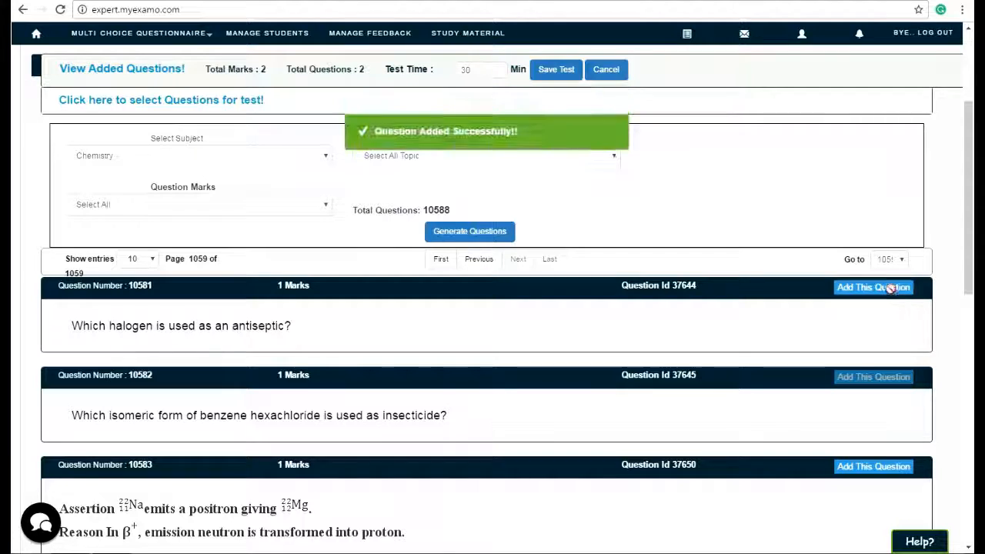
# Switch the question subject to Mathematics and generate its question list.
pyautogui.scroll(3, 53, 468)
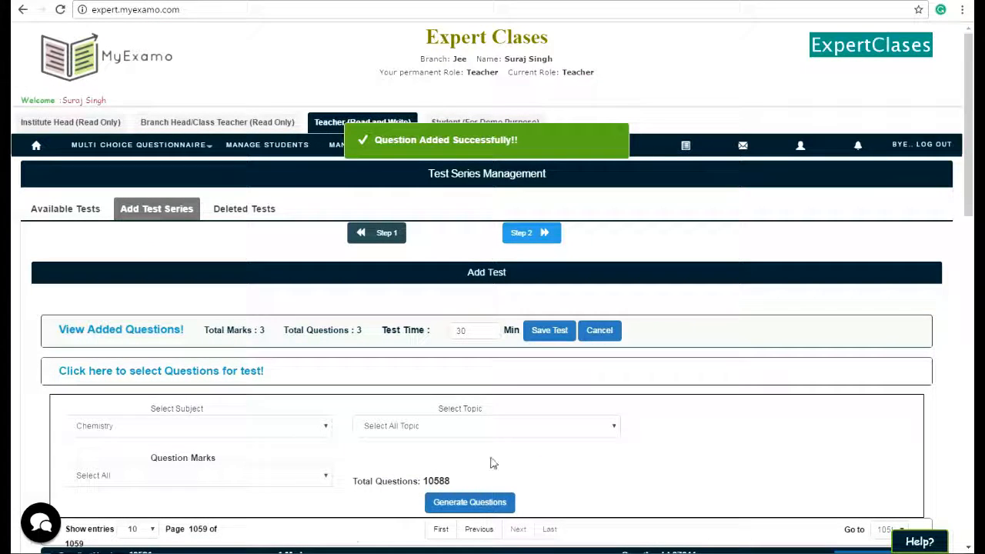
pyautogui.scroll(-1, 501, 475)
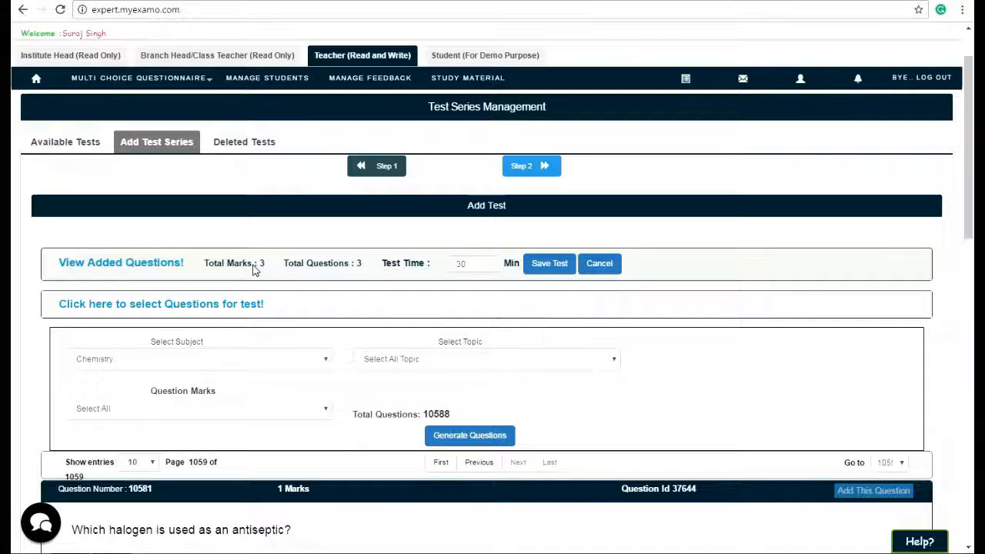
pyautogui.click(135, 362)
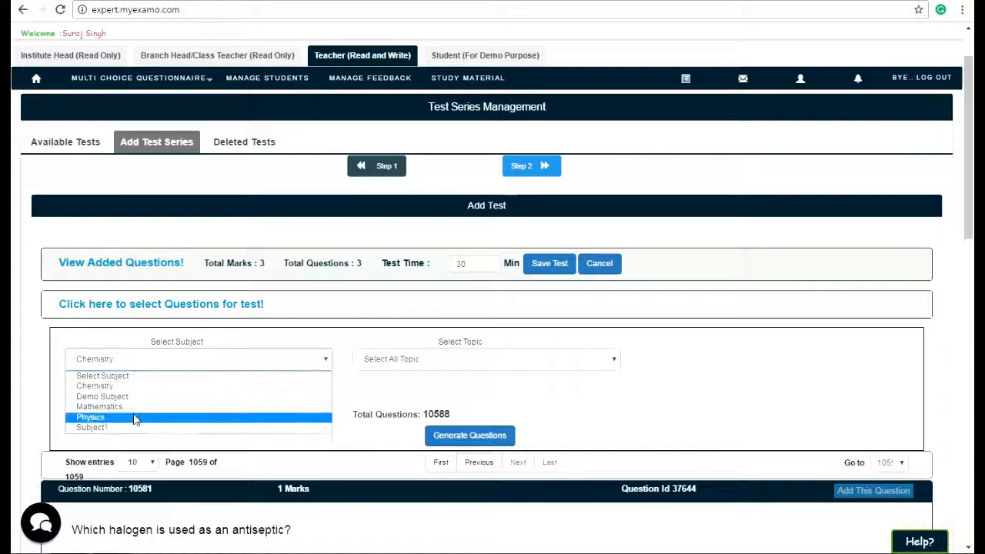
pyautogui.click(141, 407)
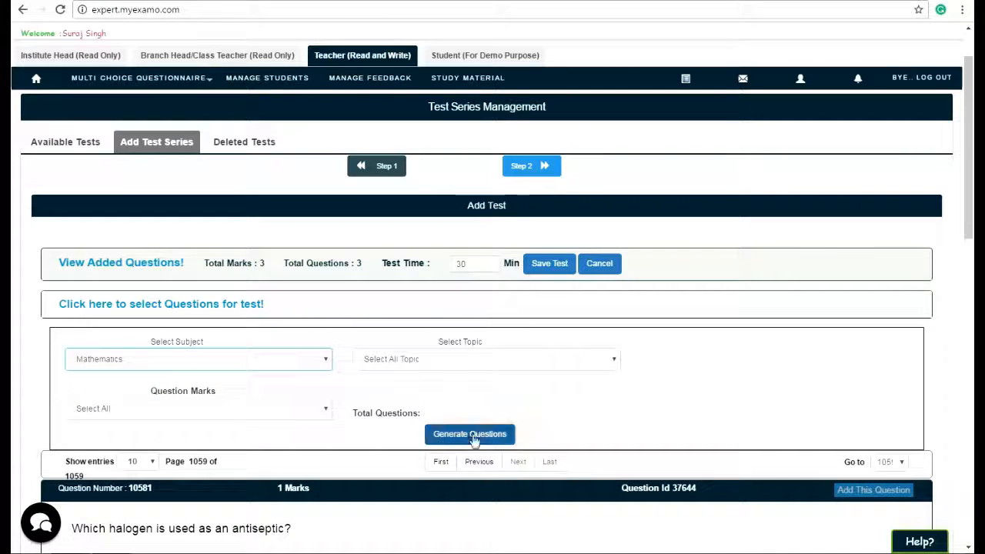
pyautogui.click(454, 437)
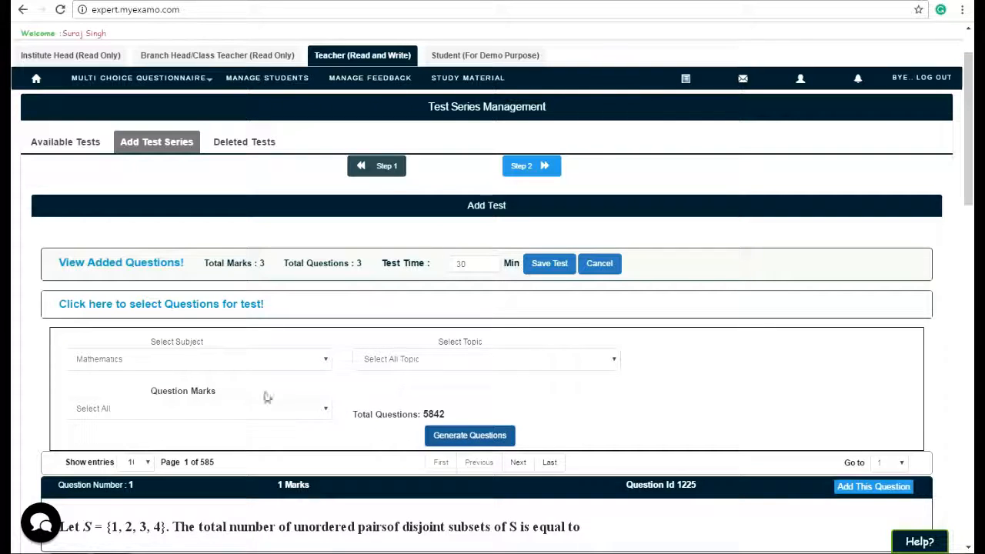
pyautogui.click(161, 366)
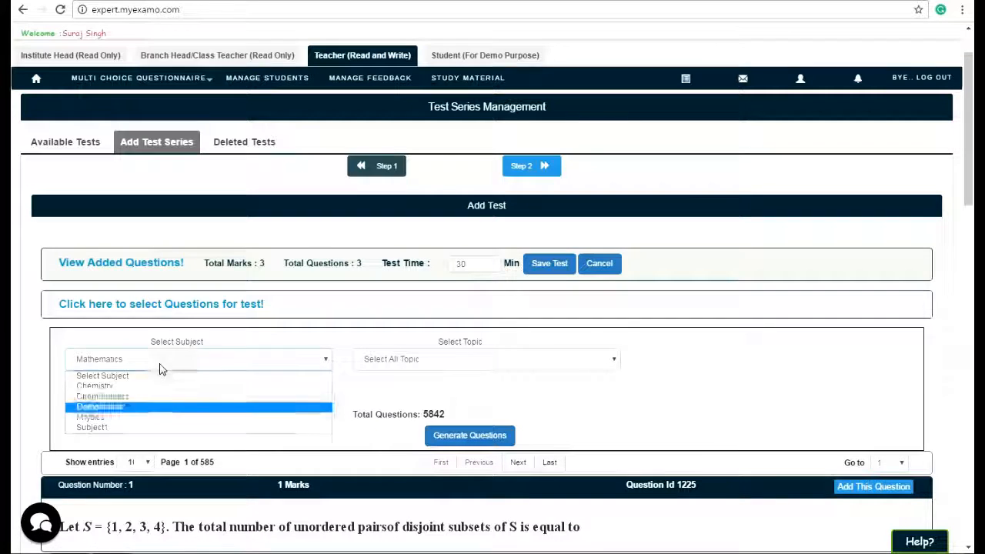
pyautogui.click(160, 407)
pyautogui.click(493, 437)
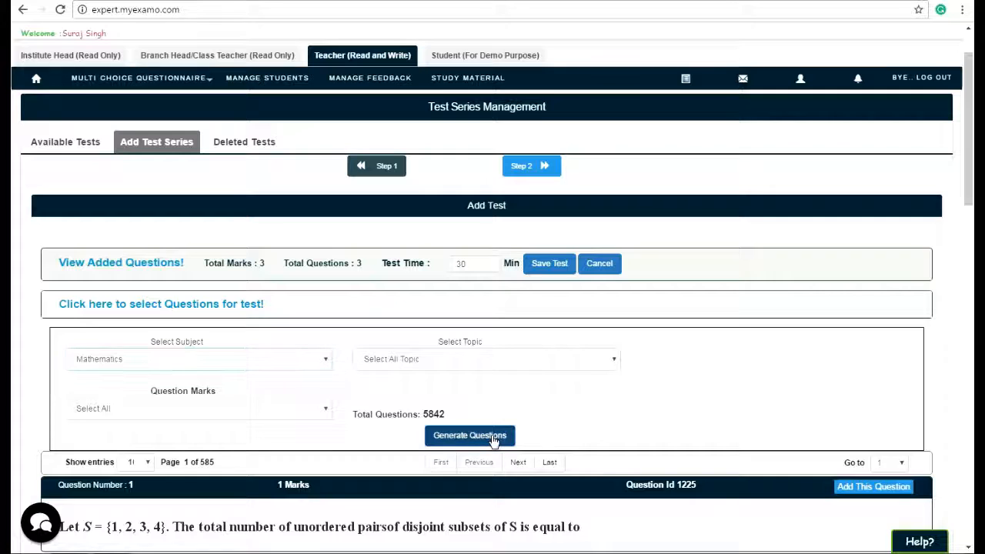
# Add the first two Mathematics questions, the shaded-region Venn diagram and the disjoint subsets question.
pyautogui.scroll(-3, 597, 459)
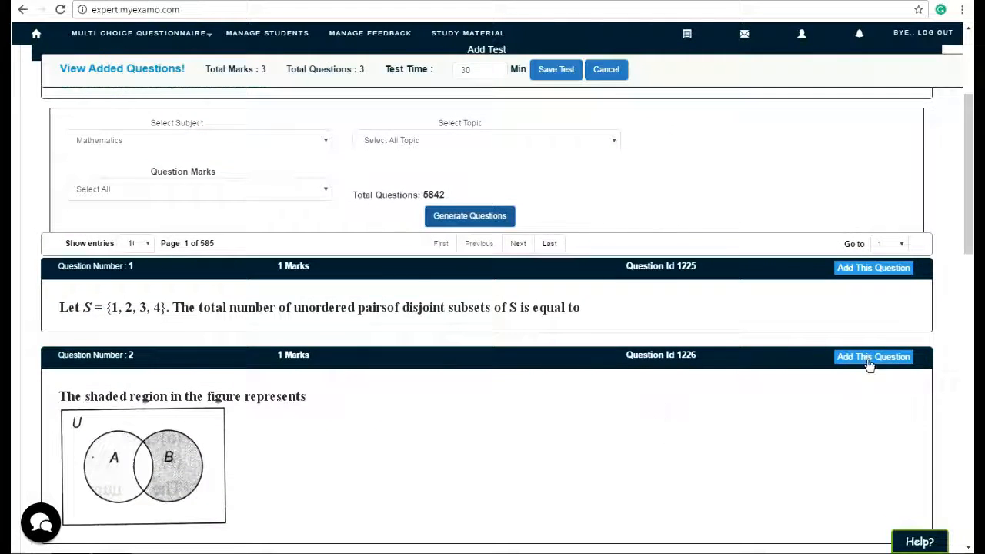
pyautogui.click(867, 358)
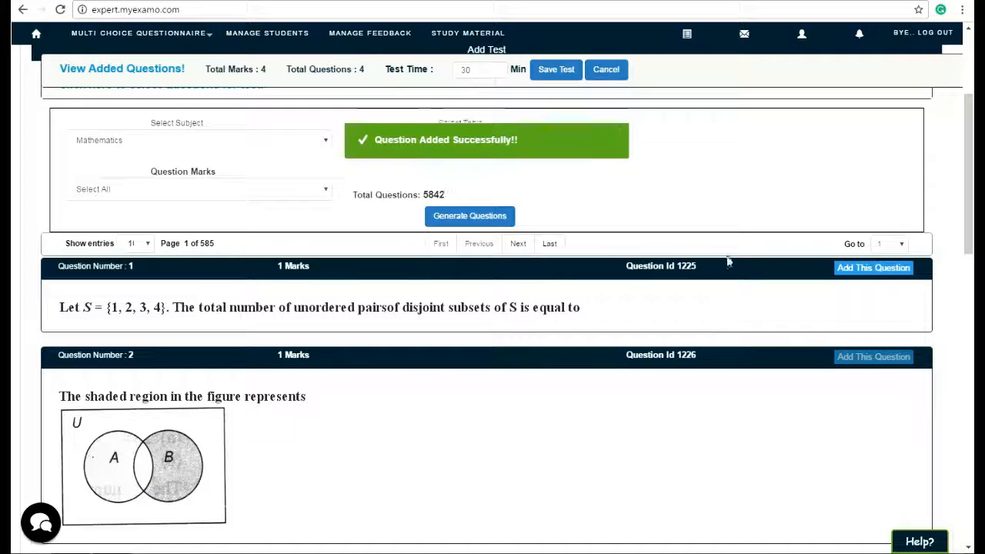
pyautogui.click(896, 268)
# Open the added-questions list and remove the benzene hexachloride insecticide question from the test.
pyautogui.scroll(3, 603, 462)
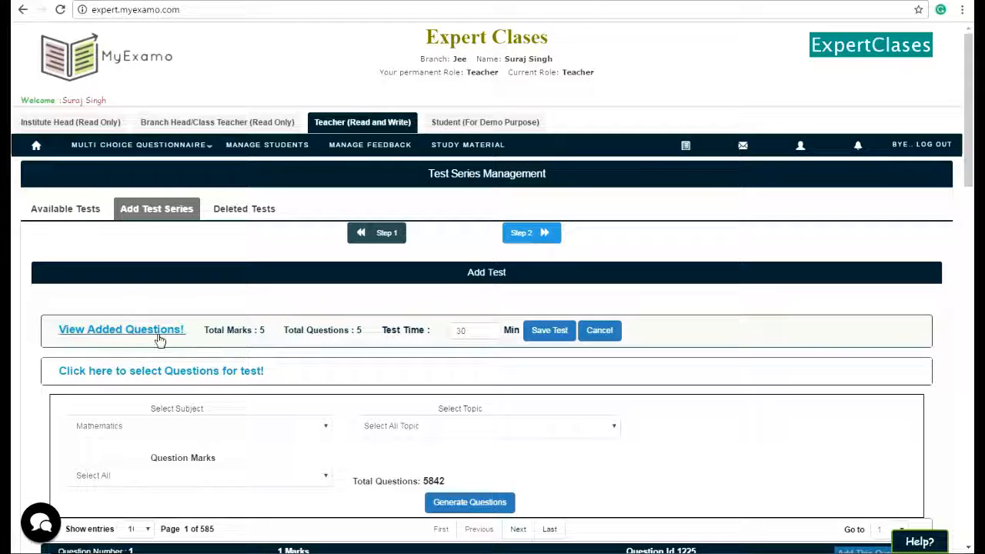
pyautogui.click(157, 338)
pyautogui.scroll(-3, 334, 422)
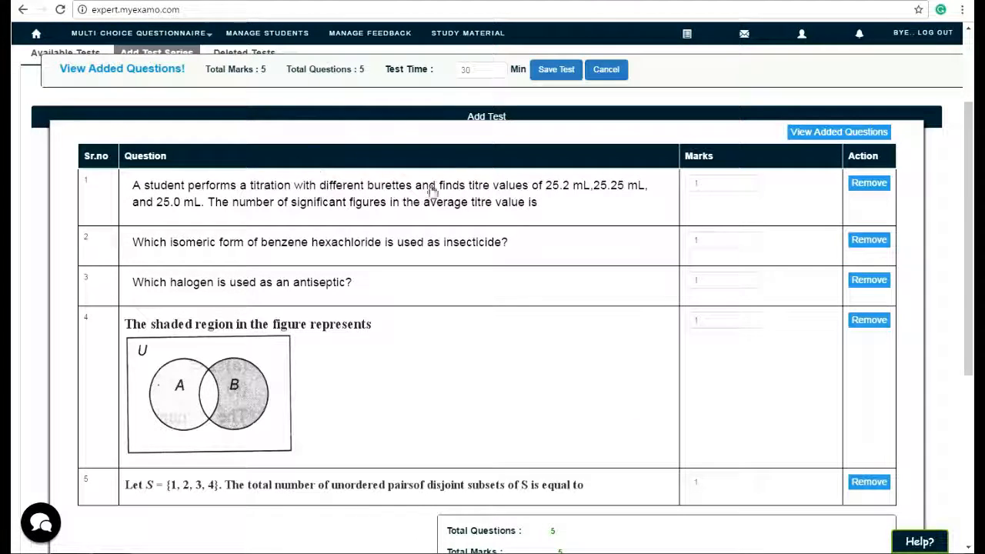
pyautogui.click(493, 202)
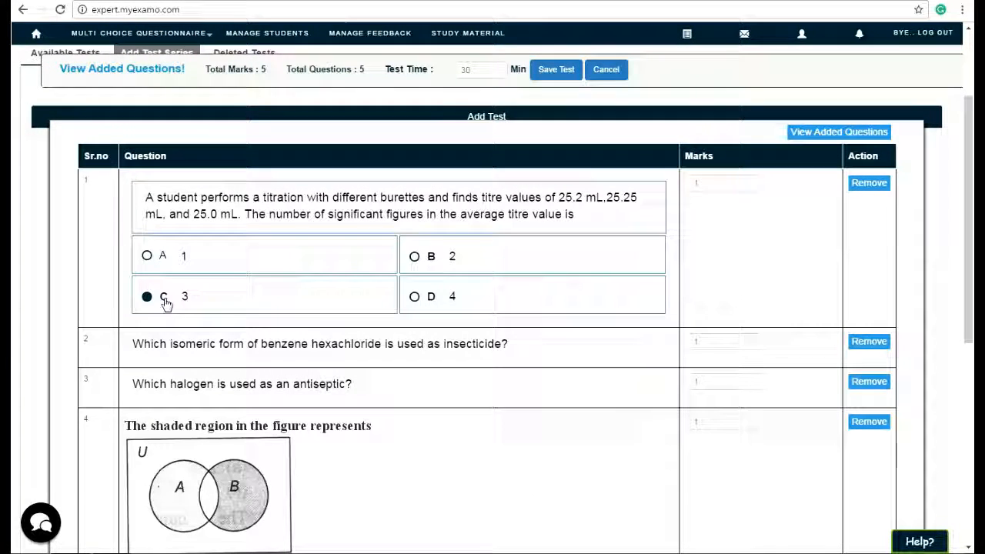
pyautogui.click(389, 213)
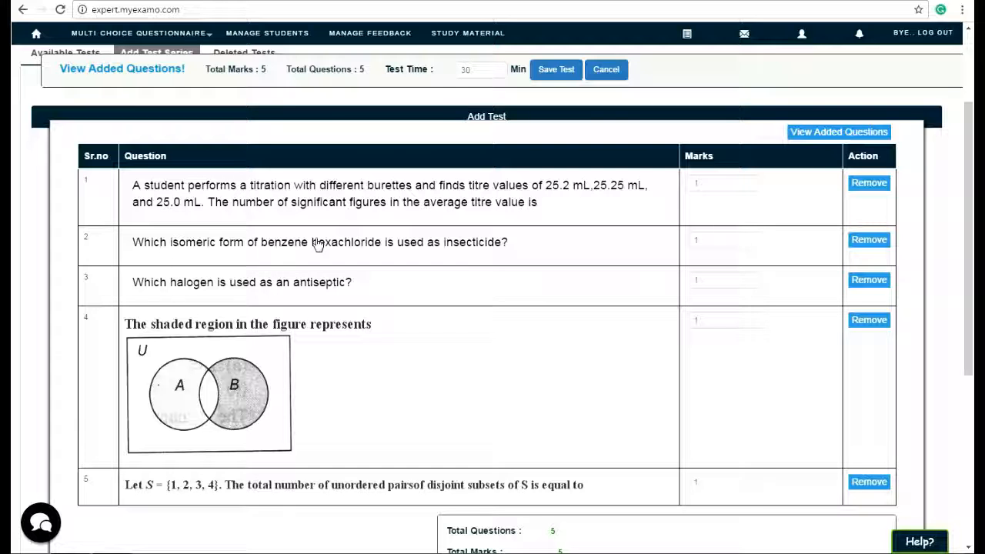
pyautogui.click(860, 242)
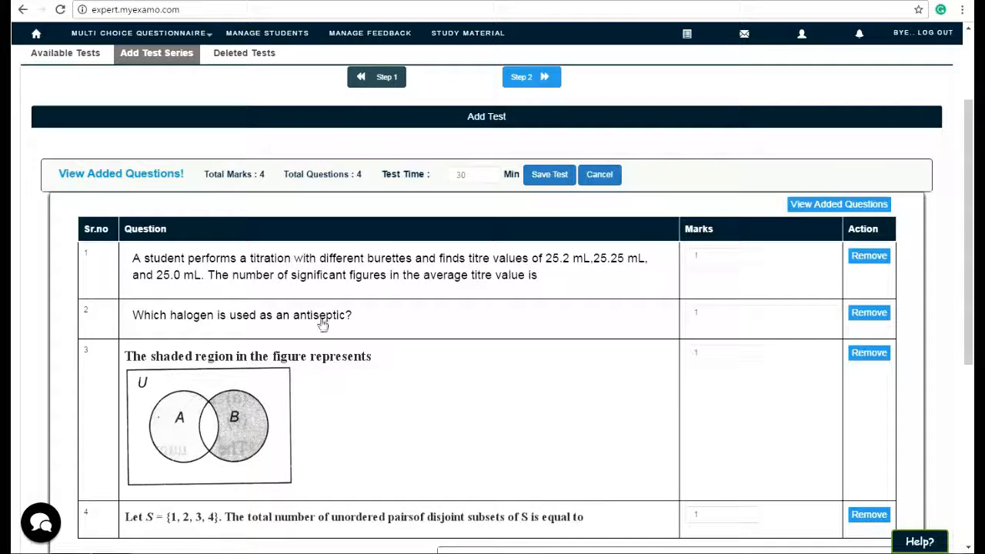
# Set the titration question's marks to 5 and the halogen antiseptic question's marks to 3.
pyautogui.scroll(-2, 543, 429)
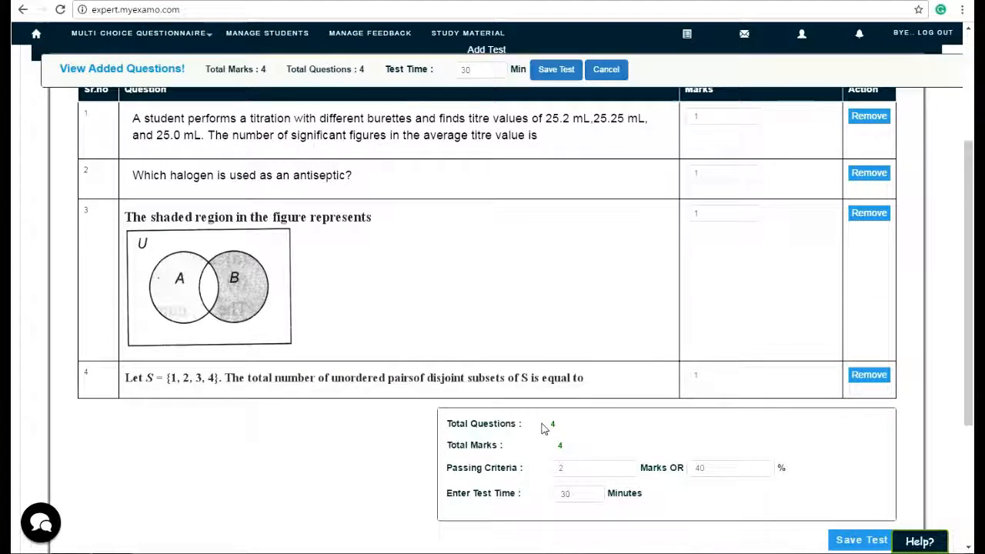
pyautogui.scroll(3, 708, 285)
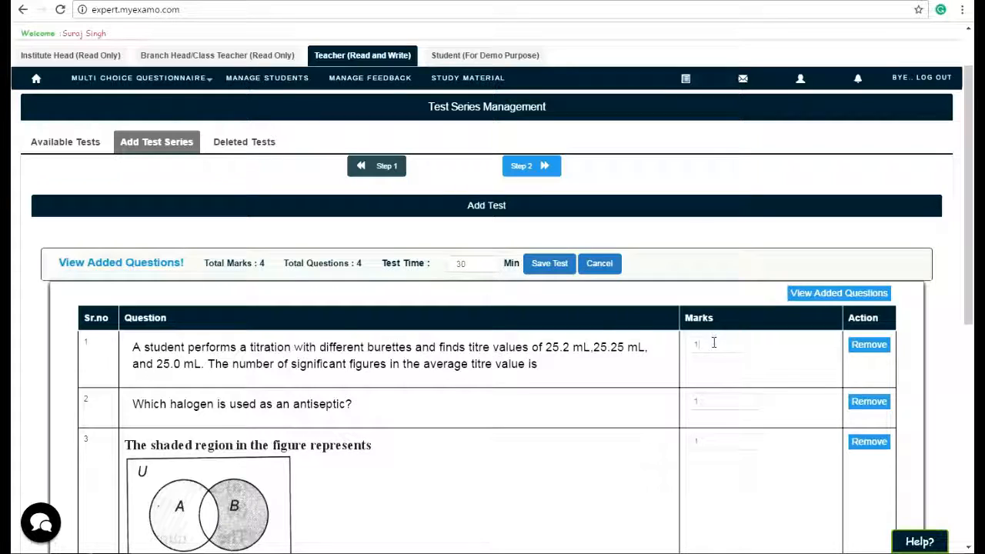
pyautogui.moveTo(711, 344); pyautogui.dragTo(687, 348)
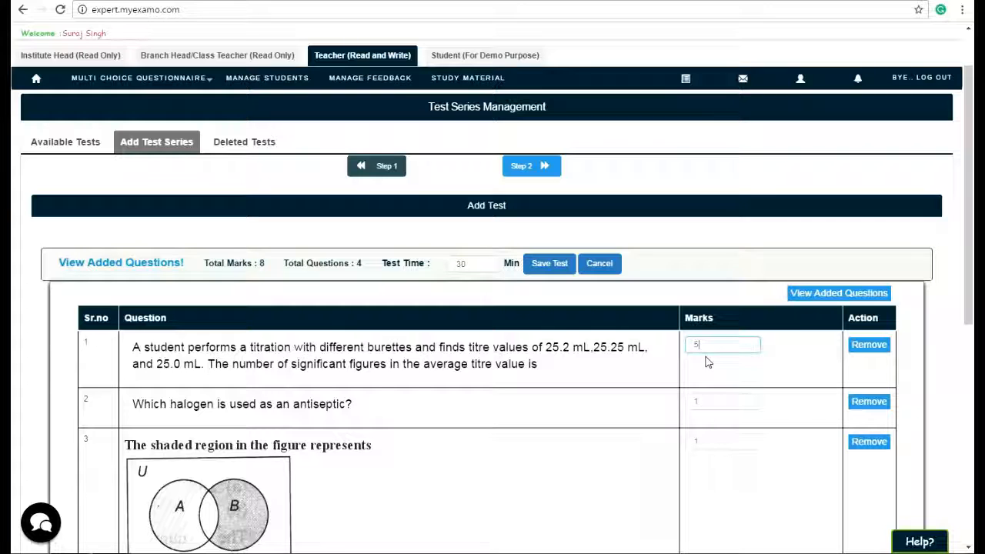
pyautogui.moveTo(707, 396); pyautogui.dragTo(687, 400)
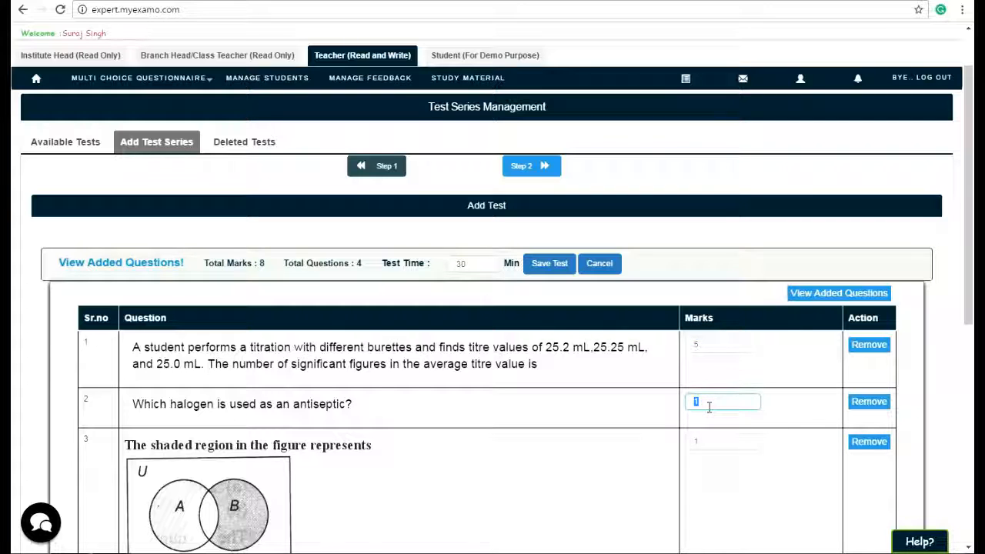
pyautogui.write('3')
# Review the test's added questions with their marks and answer options in the question preview.
pyautogui.scroll(-4, 726, 461)
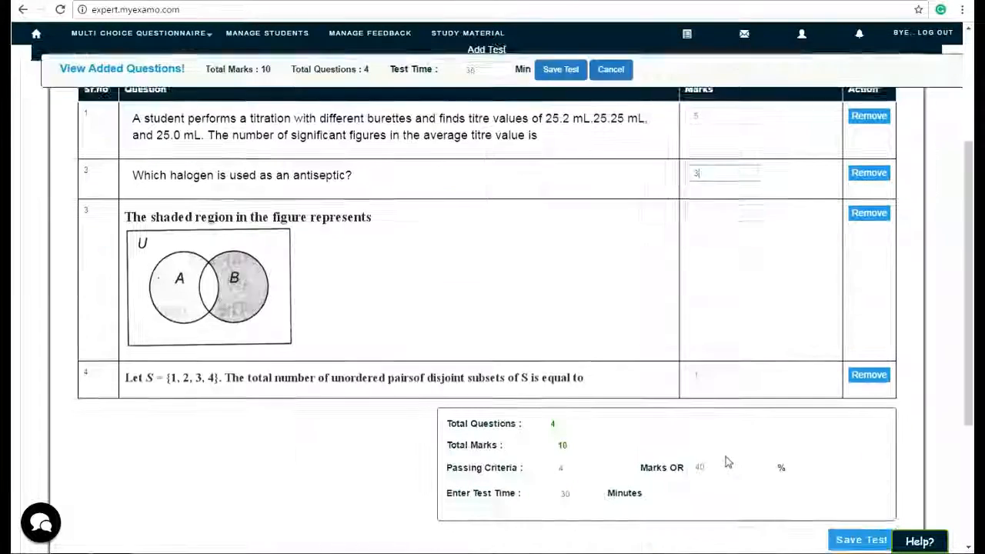
pyautogui.scroll(5, 726, 461)
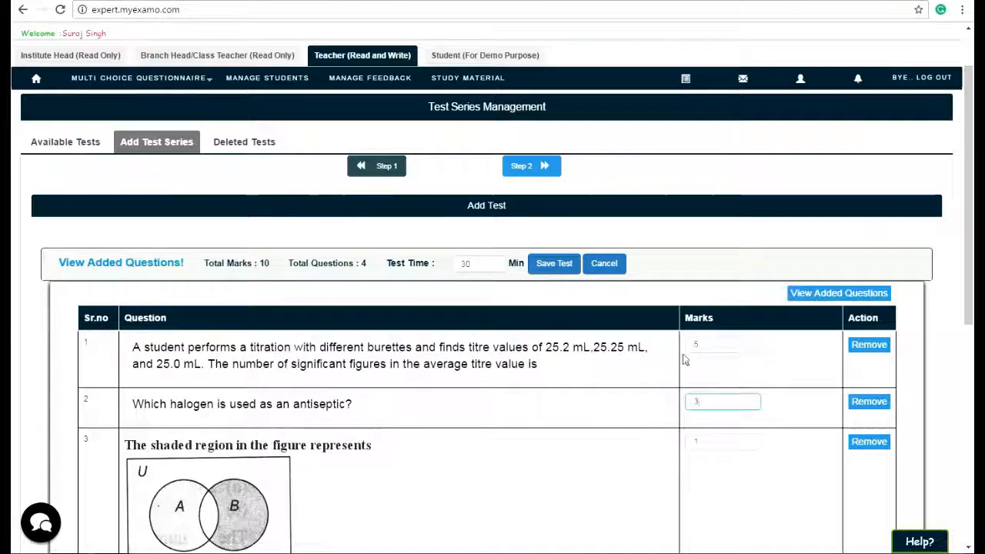
pyautogui.scroll(-4, 715, 433)
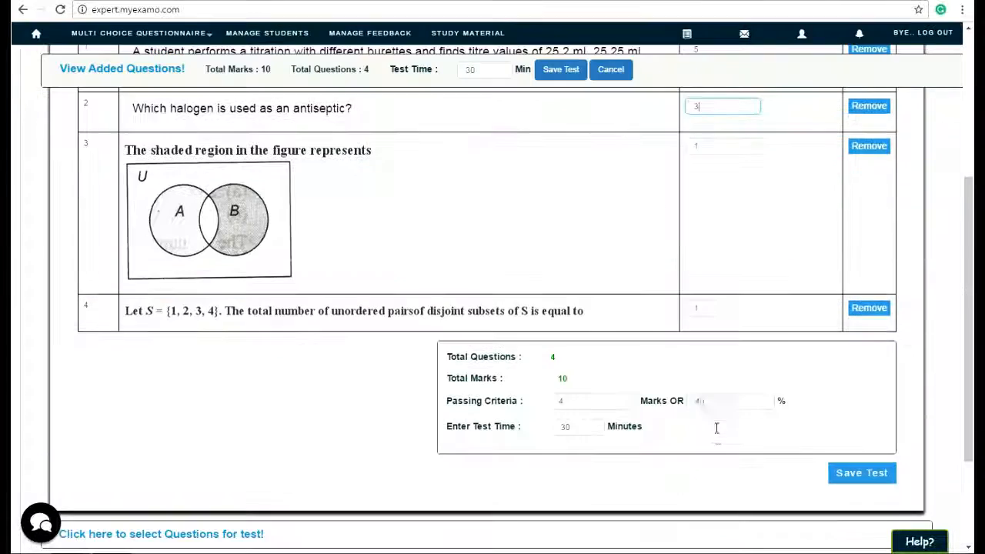
pyautogui.scroll(4, 714, 382)
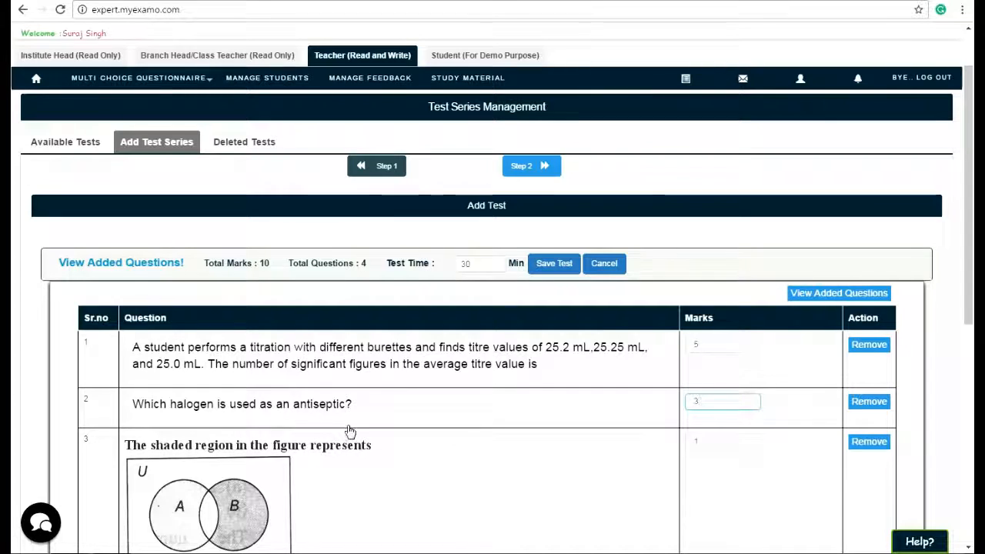
pyautogui.scroll(-3, 715, 423)
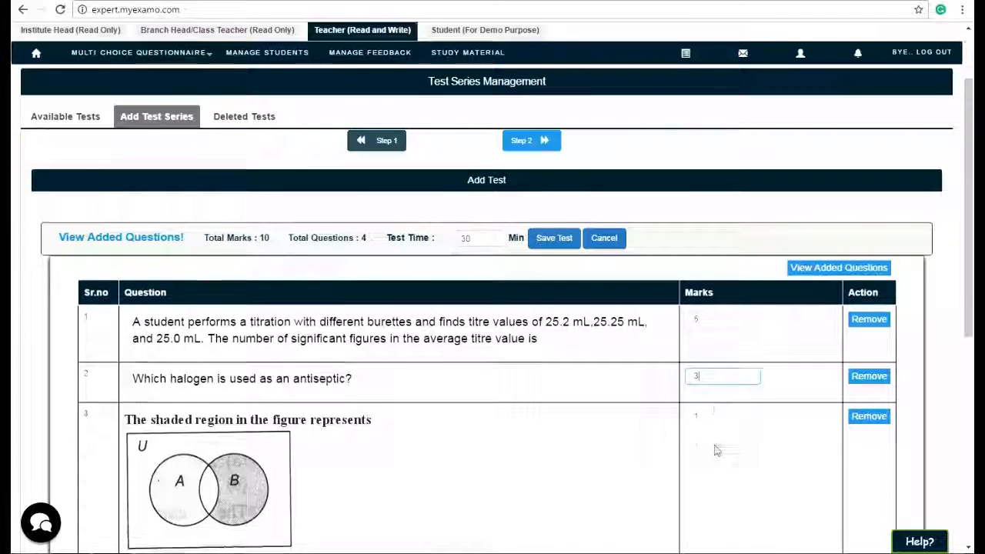
pyautogui.scroll(5, 669, 536)
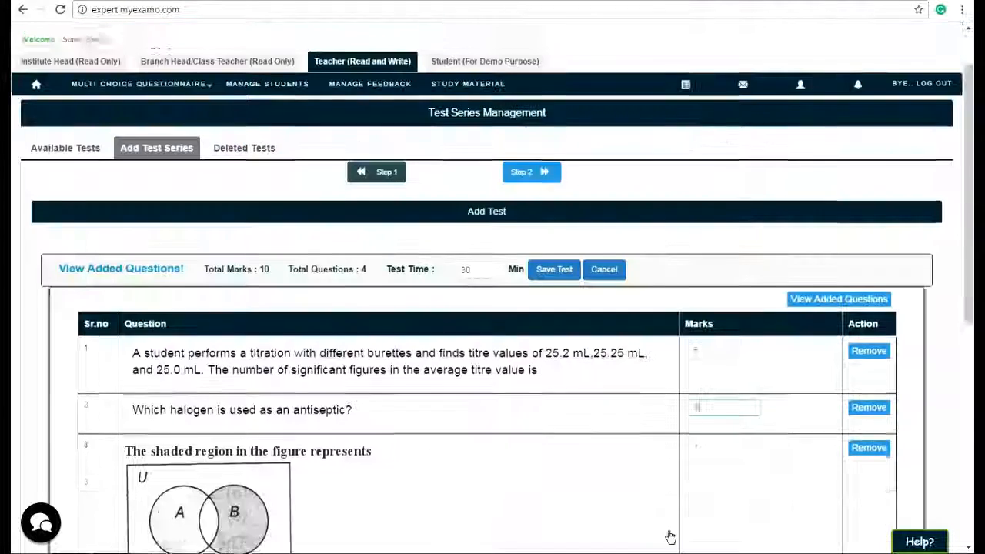
pyautogui.click(846, 361)
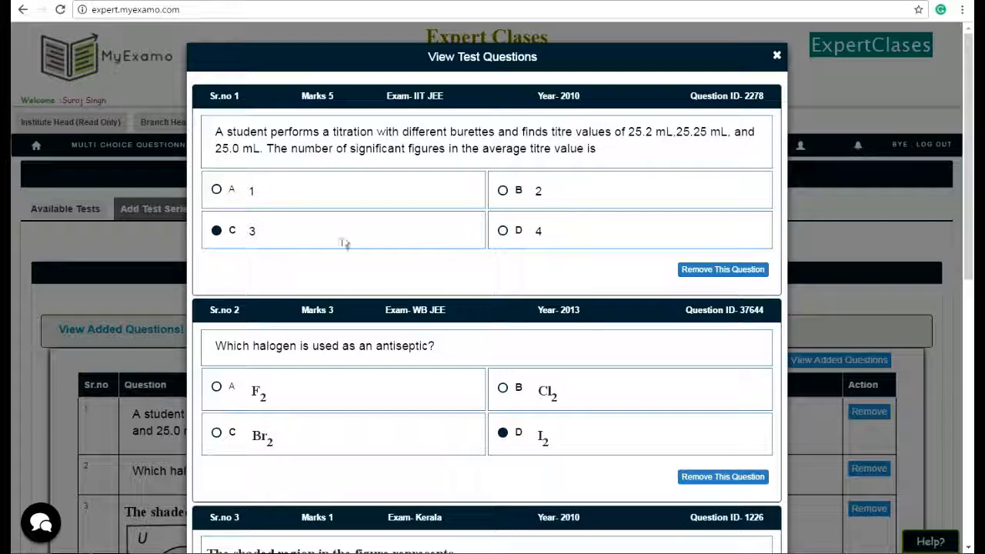
pyautogui.scroll(-4, 539, 347)
pyautogui.scroll(-3, 618, 433)
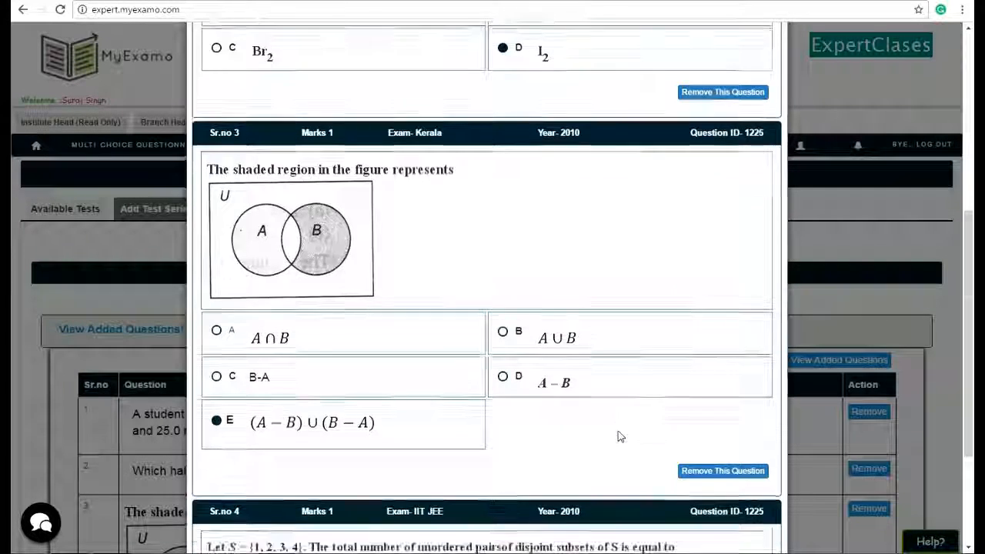
pyautogui.scroll(3, 705, 408)
pyautogui.scroll(4, 708, 409)
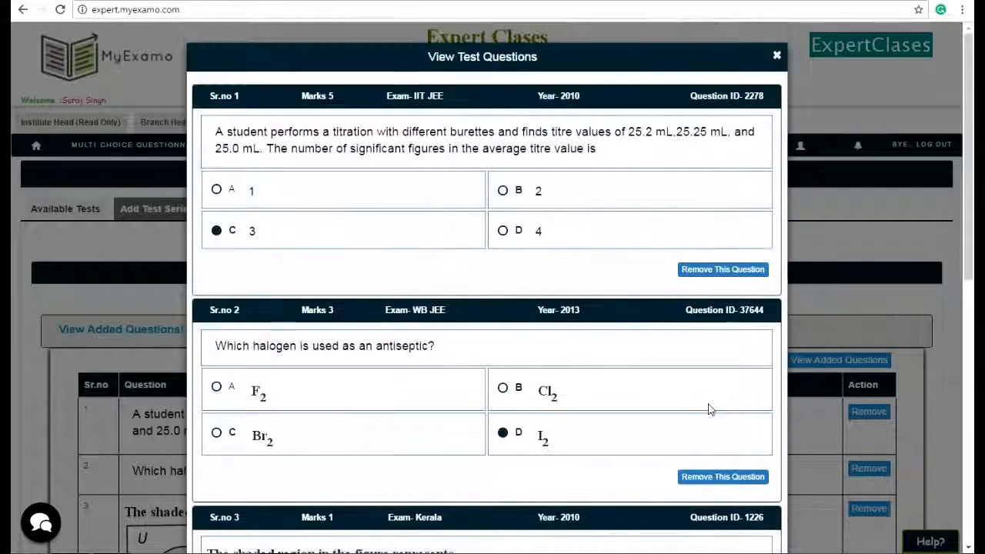
pyautogui.click(777, 58)
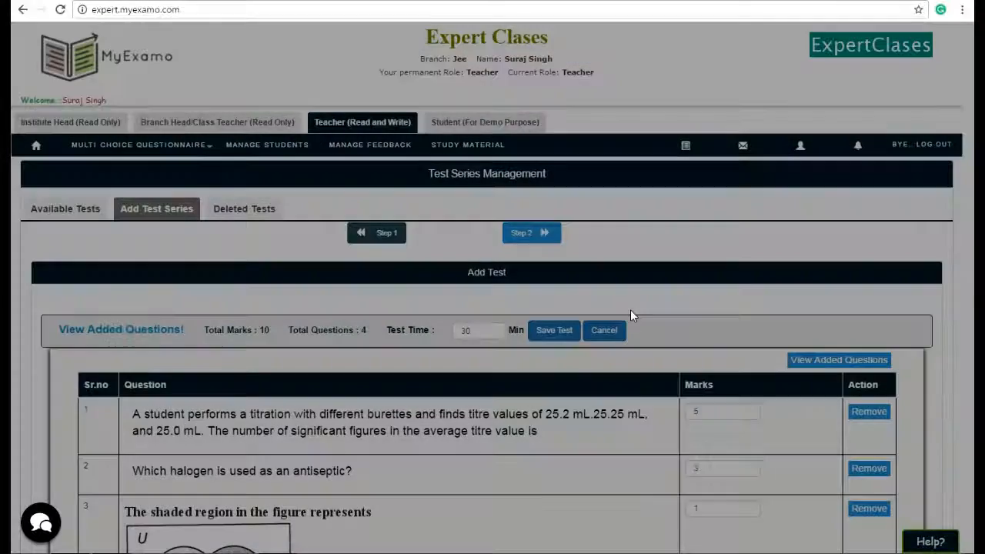
# Set the passing criteria to 20% and the test time to 4 minutes.
pyautogui.scroll(-6, 631, 310)
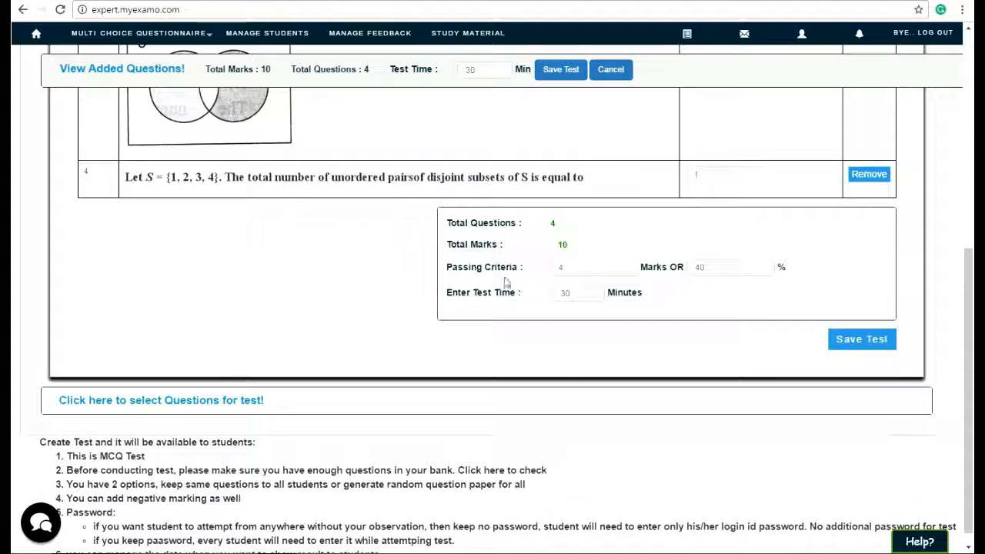
pyautogui.doubleClick(716, 267)
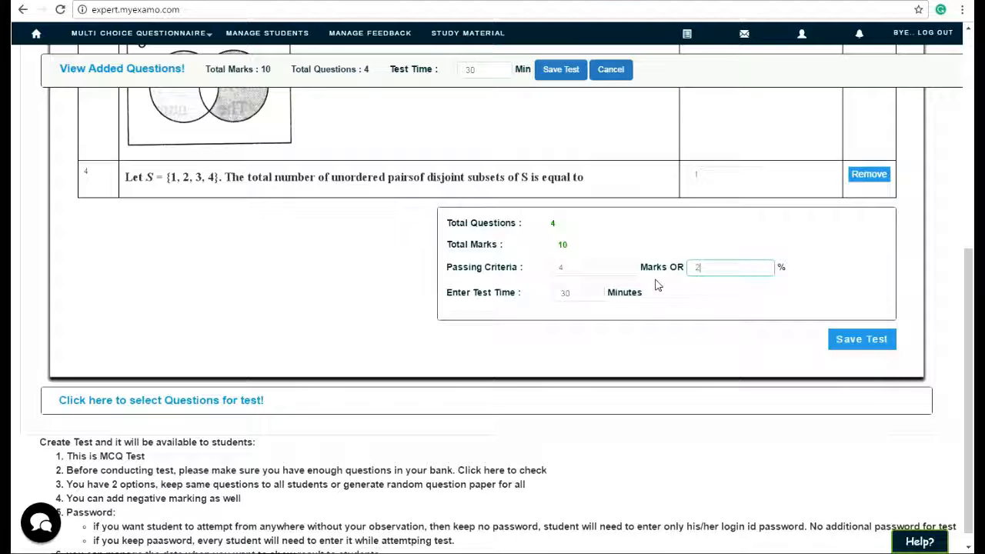
pyautogui.moveTo(591, 293); pyautogui.dragTo(522, 293)
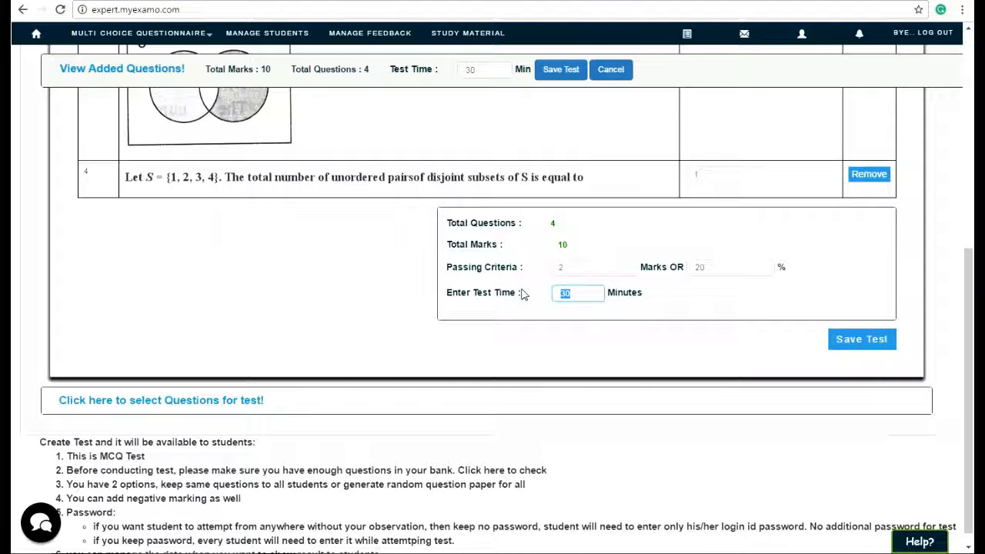
pyautogui.click(683, 309)
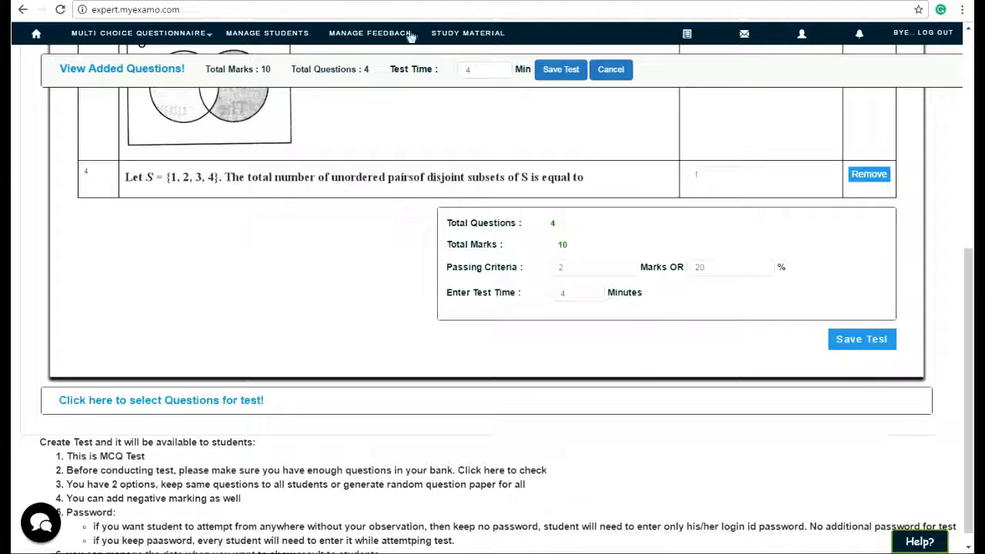
# Save the Fixed Test with its questions, marks, passing criteria and test time.
pyautogui.click(852, 347)
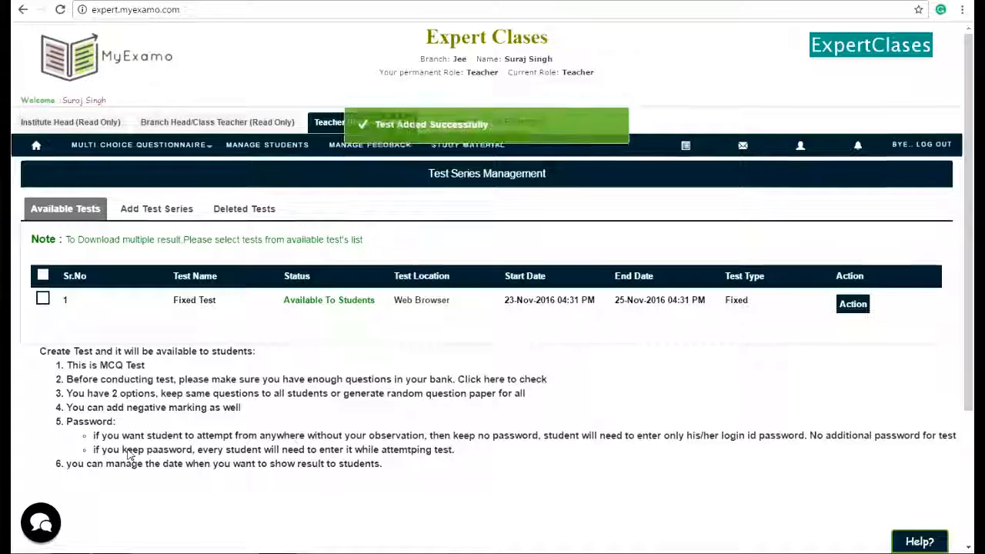
# Show the Fixed Test's results and the list of students who have not yet attended it, then hide the results.
pyautogui.click(852, 304)
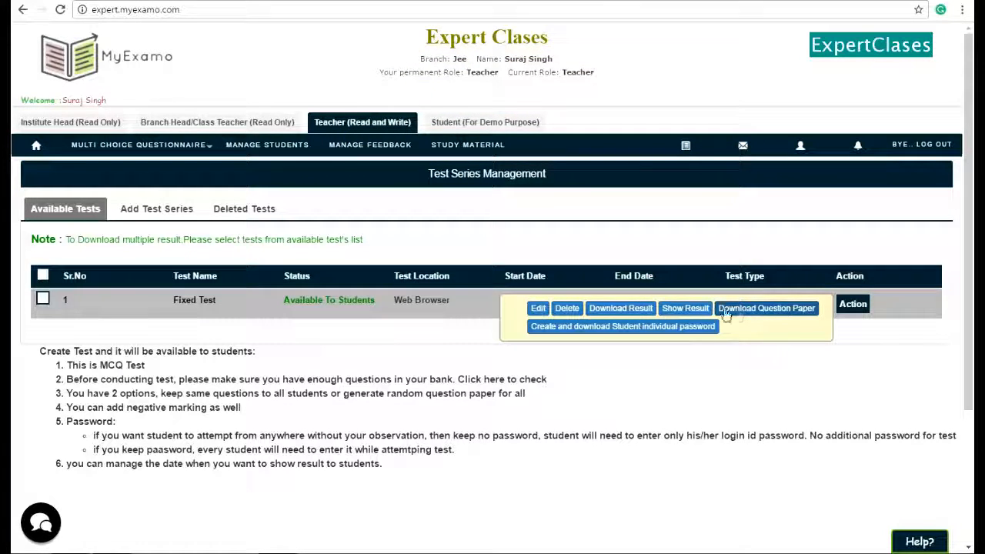
pyautogui.click(683, 309)
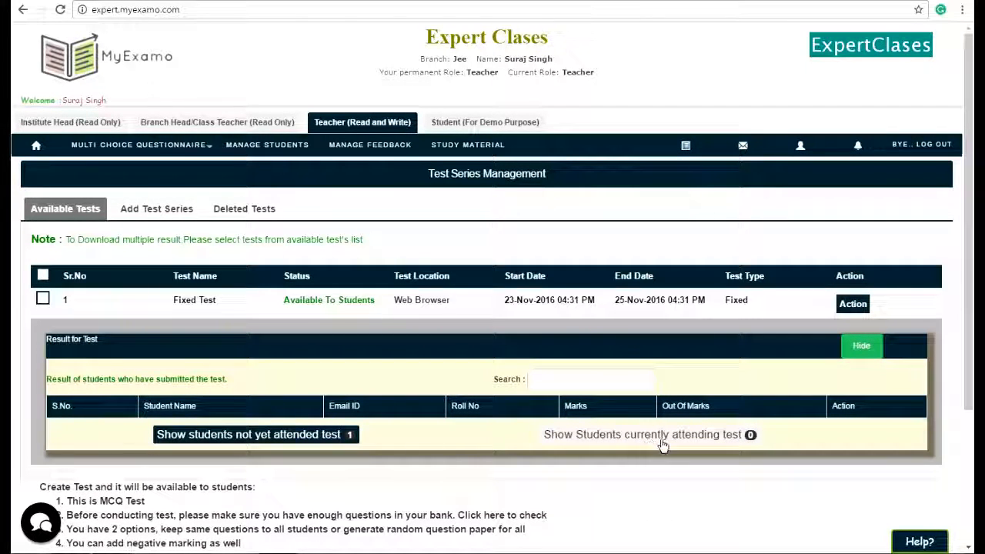
pyautogui.click(299, 436)
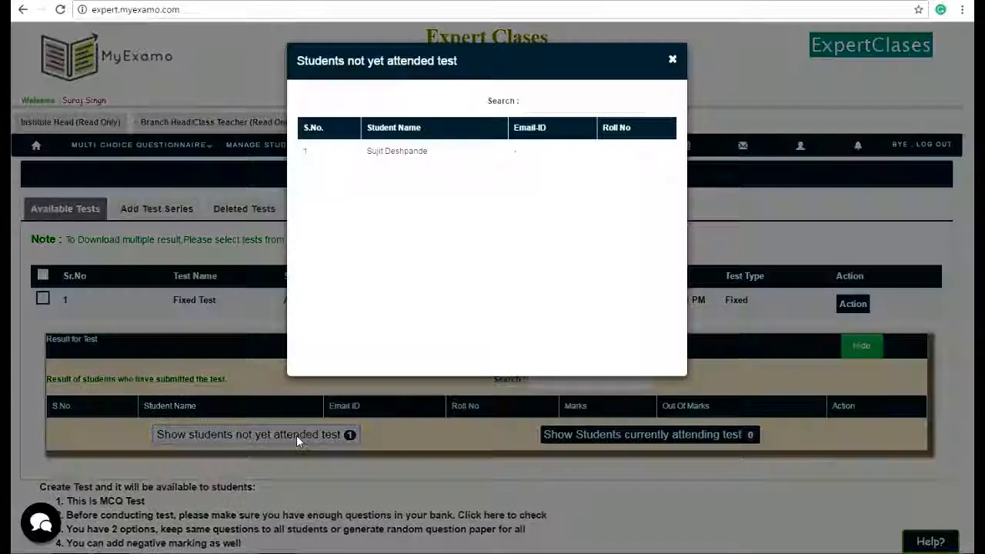
pyautogui.click(672, 61)
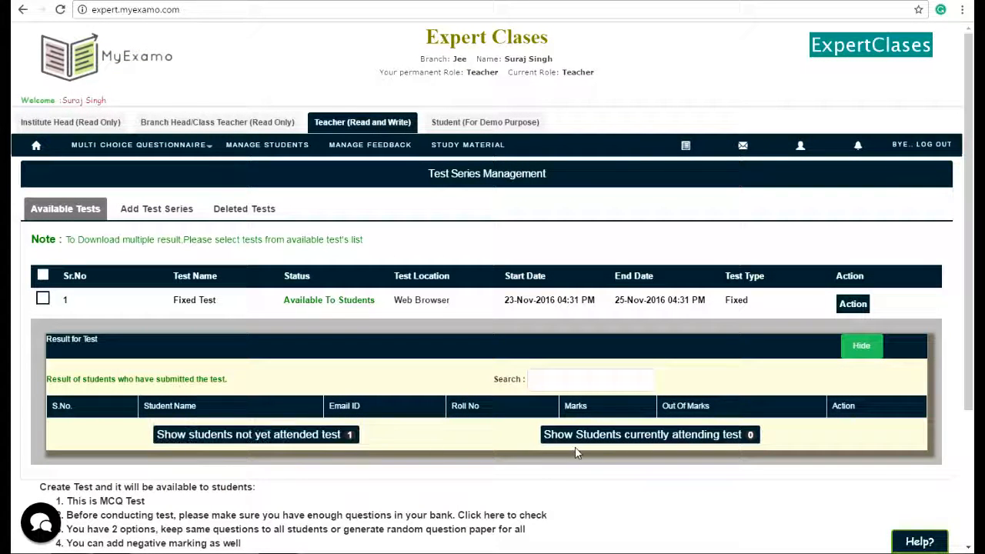
pyautogui.click(875, 349)
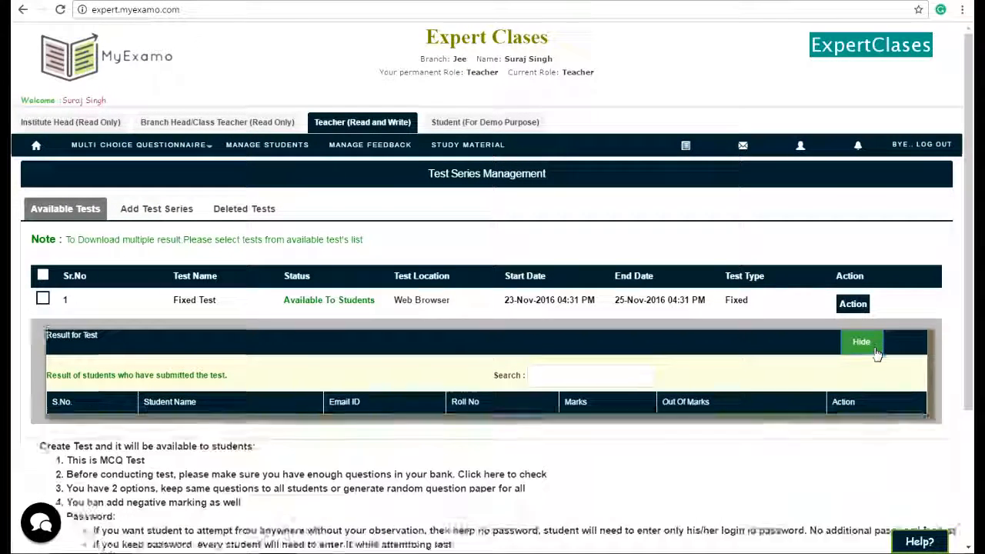
# Open the Fixed Test's download-result options for Excel and PDF and close them without downloading.
pyautogui.click(853, 305)
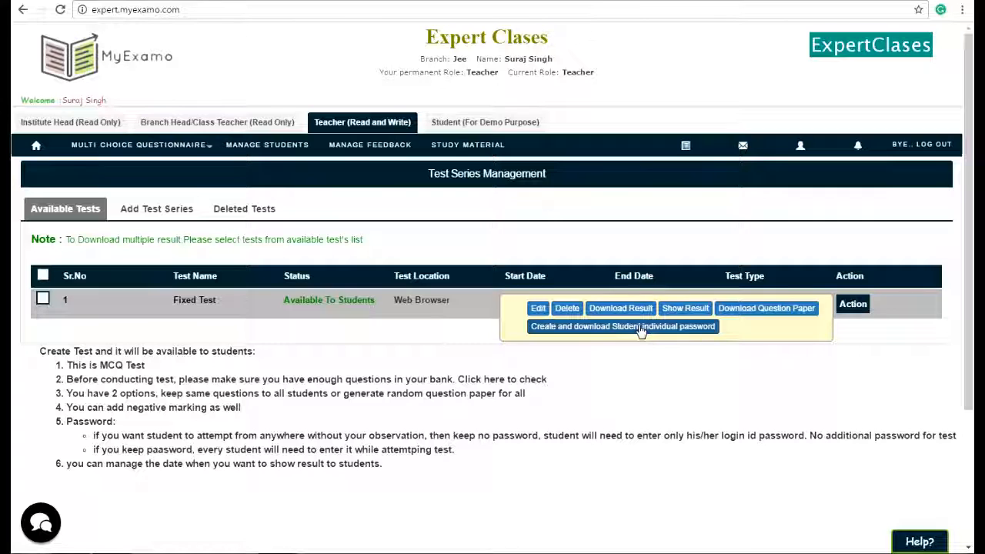
pyautogui.click(640, 309)
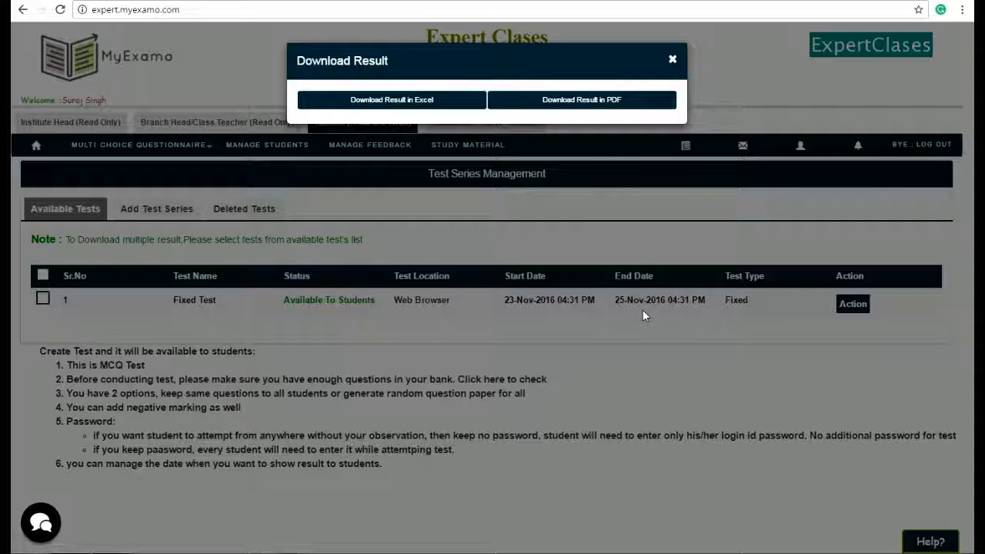
pyautogui.click(673, 64)
# Open the Fixed Test's action options again.
pyautogui.click(853, 304)
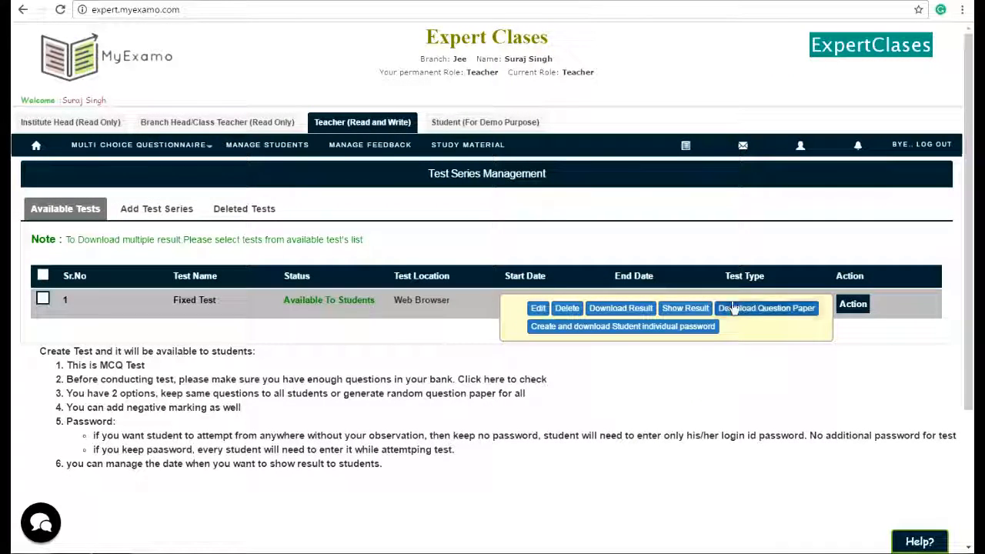
pyautogui.click(423, 340)
pyautogui.click(853, 304)
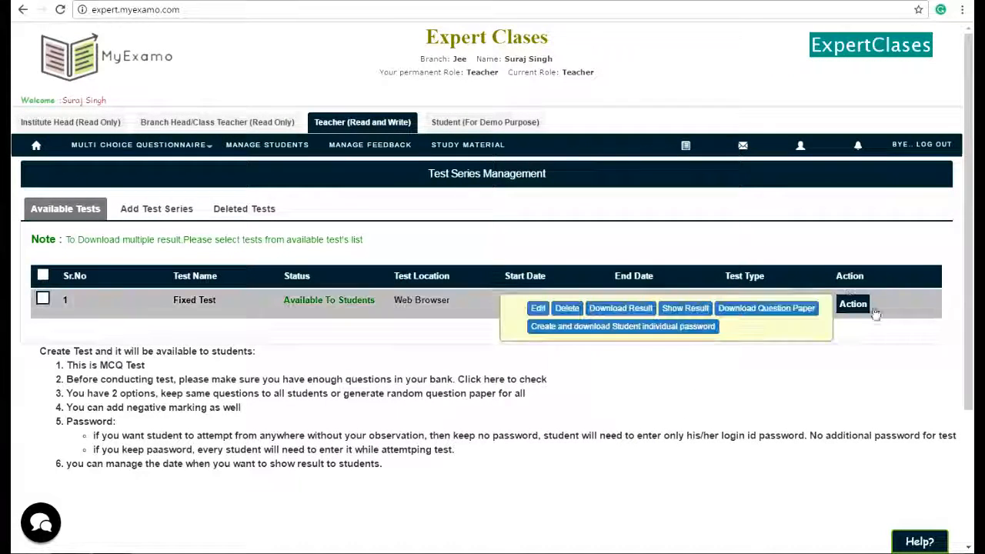